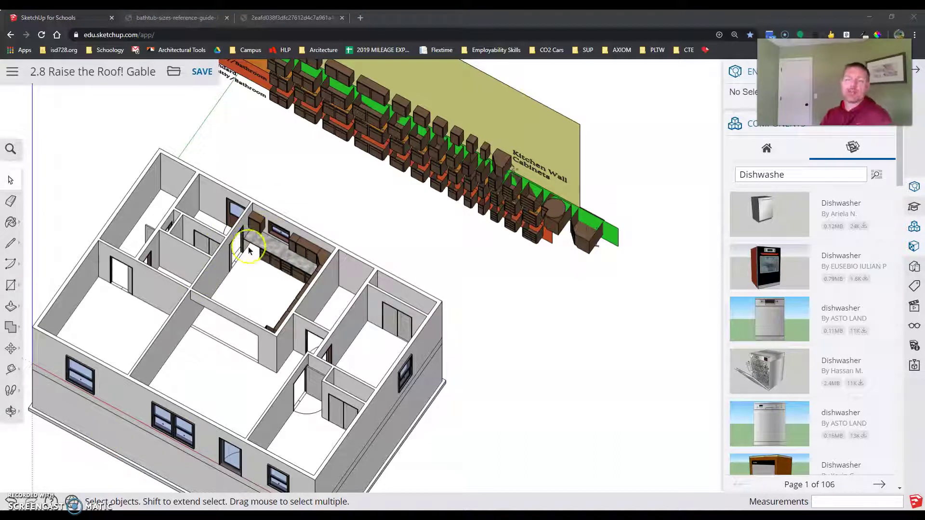
# - Zoom in and orbit to a close, front-facing view of the kitchen counter and cabinets
pyautogui.scroll(6, 248, 246)
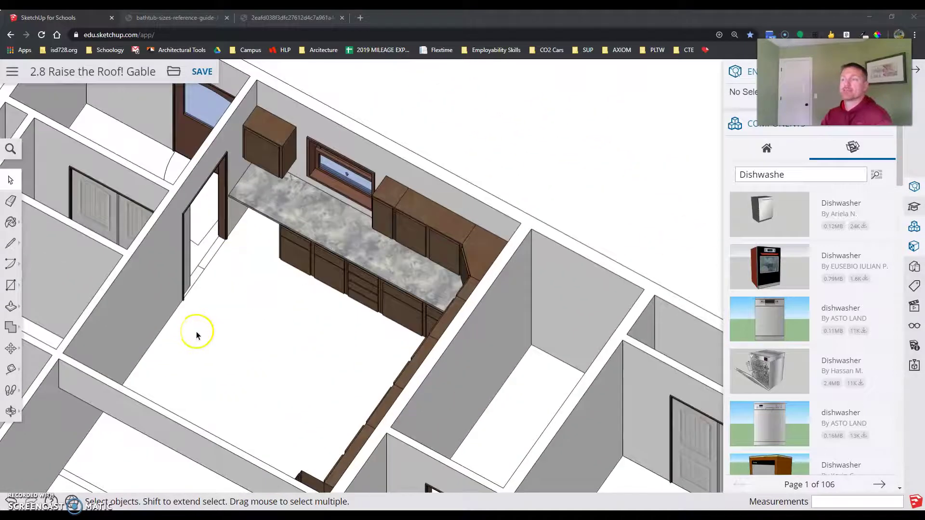
pyautogui.moveTo(250, 346); pyautogui.dragTo(284, 443)
pyautogui.press('space')
pyautogui.scroll(3, 229, 337)
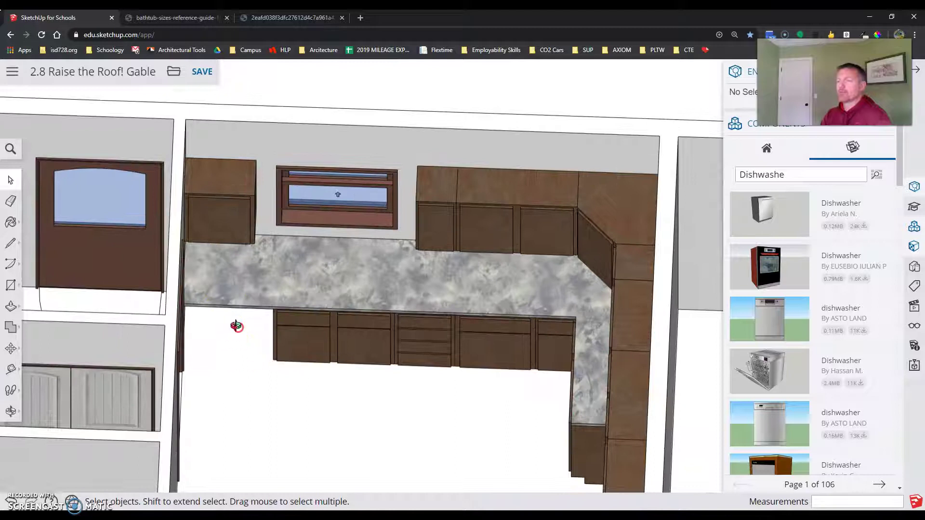
pyautogui.moveTo(236, 326); pyautogui.dragTo(232, 306, button='middle')
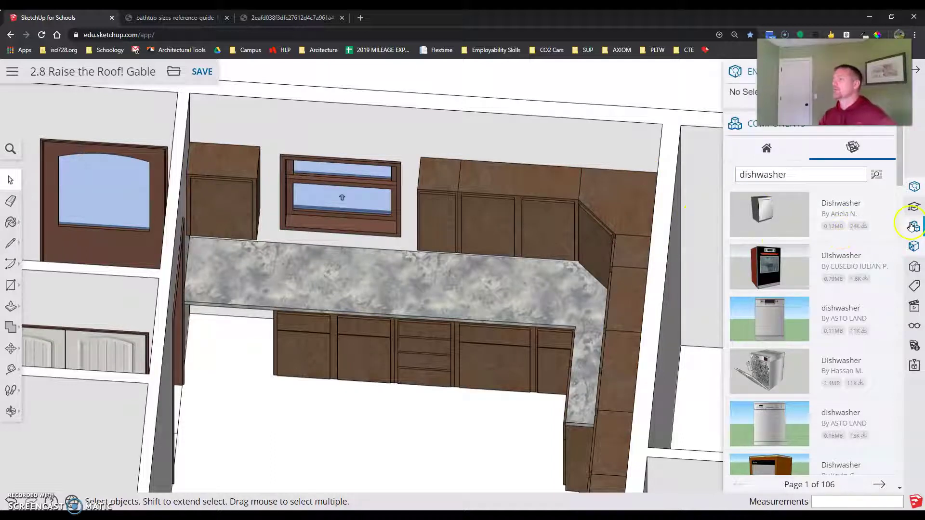
# - Search the 3D Warehouse for 'Dishwasher' and pick the stainless dishwasher model to place
pyautogui.click(913, 226)
pyautogui.click(874, 201)
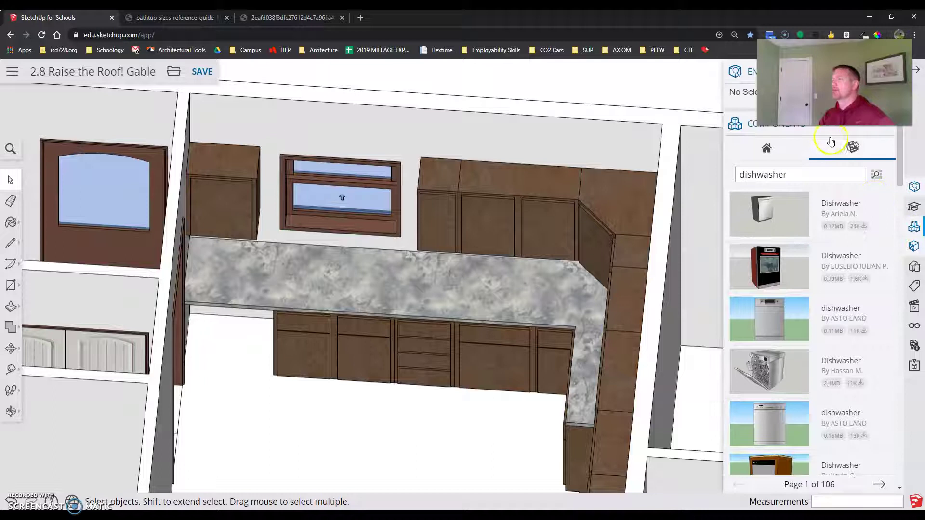
pyautogui.click(863, 148)
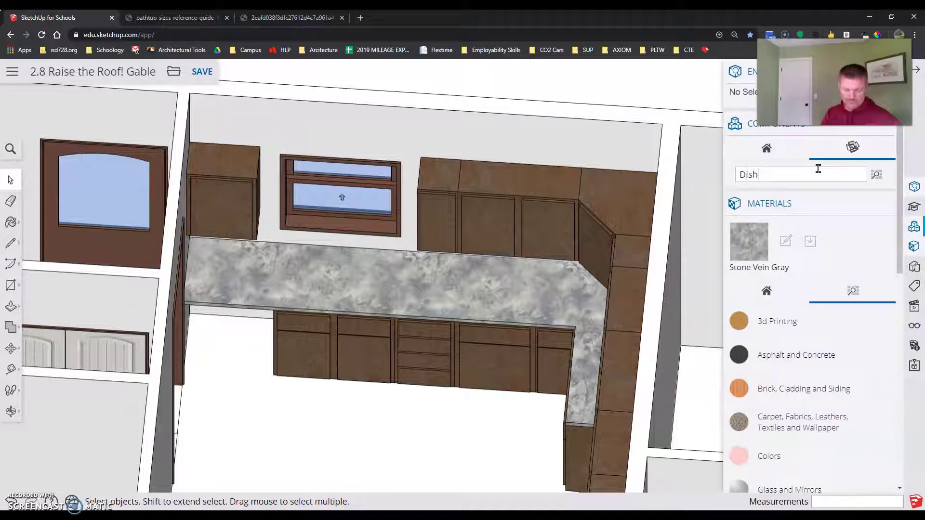
pyautogui.write('Dishwasher')
pyautogui.press('Return')
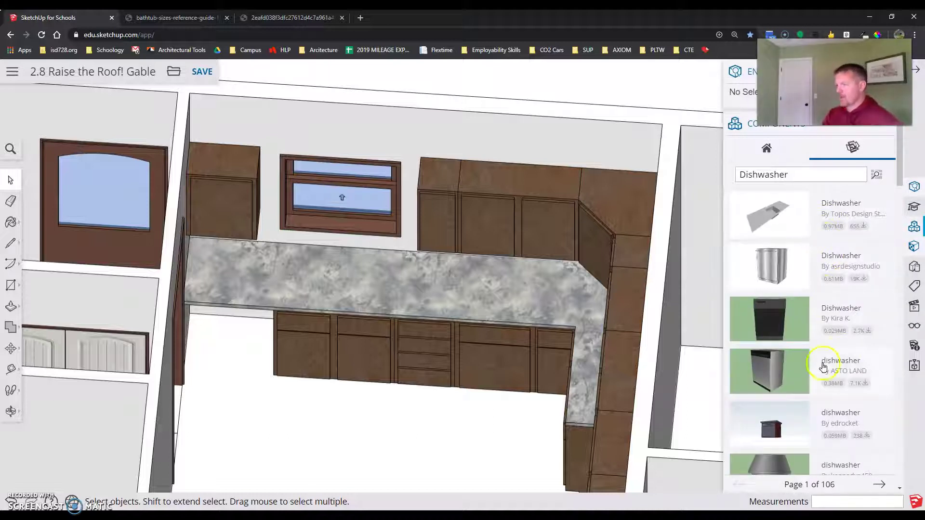
pyautogui.scroll(-5, 774, 384)
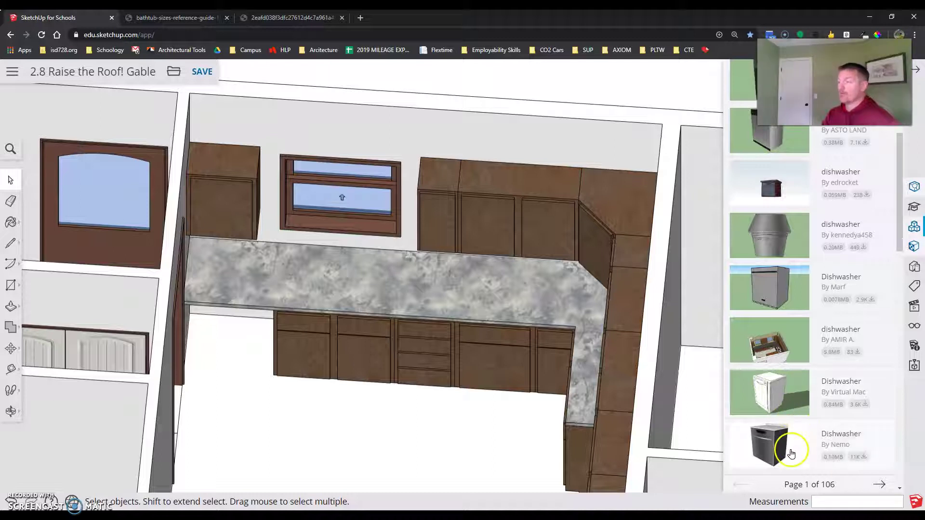
pyautogui.scroll(-4, 785, 441)
pyautogui.scroll(9, 783, 450)
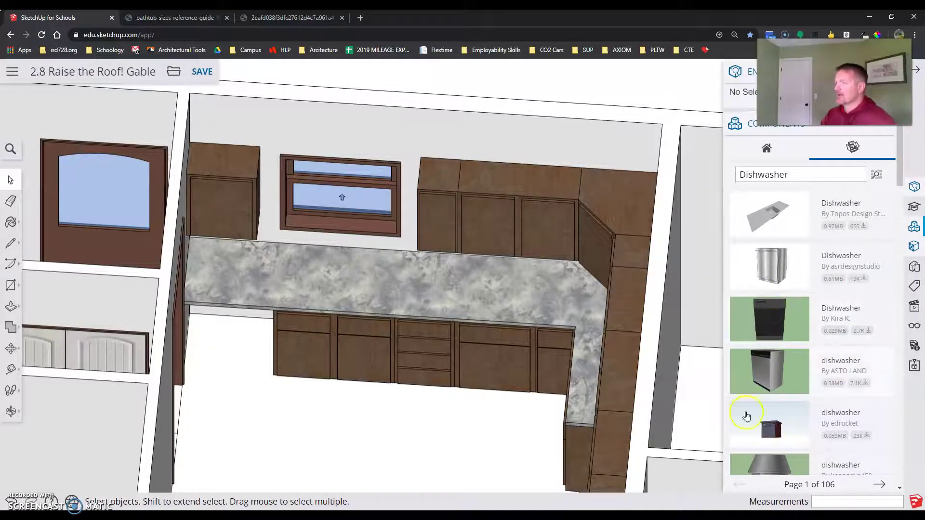
pyautogui.click(773, 371)
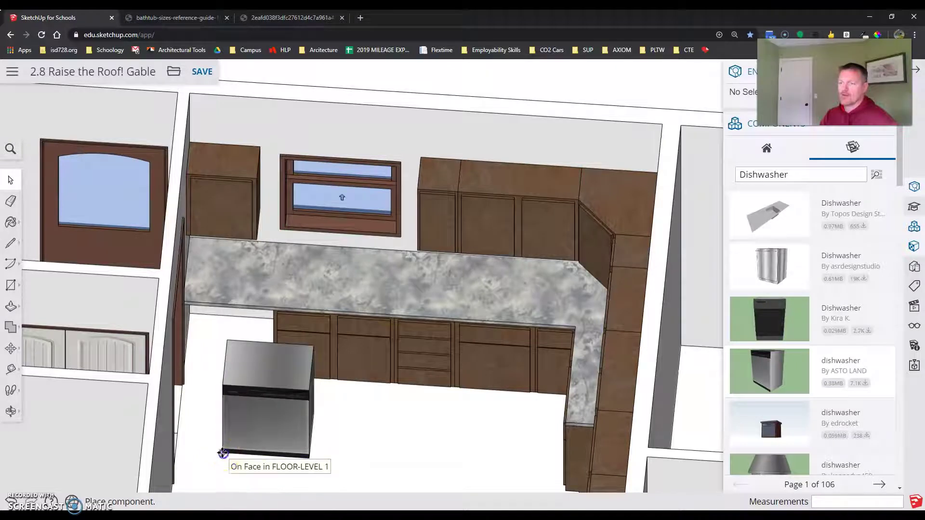
# - Set the dishwasher under the countertop end, flush against the base cabinets, and orbit to check it
pyautogui.click(223, 454)
pyautogui.moveTo(313, 391); pyautogui.dragTo(281, 358)
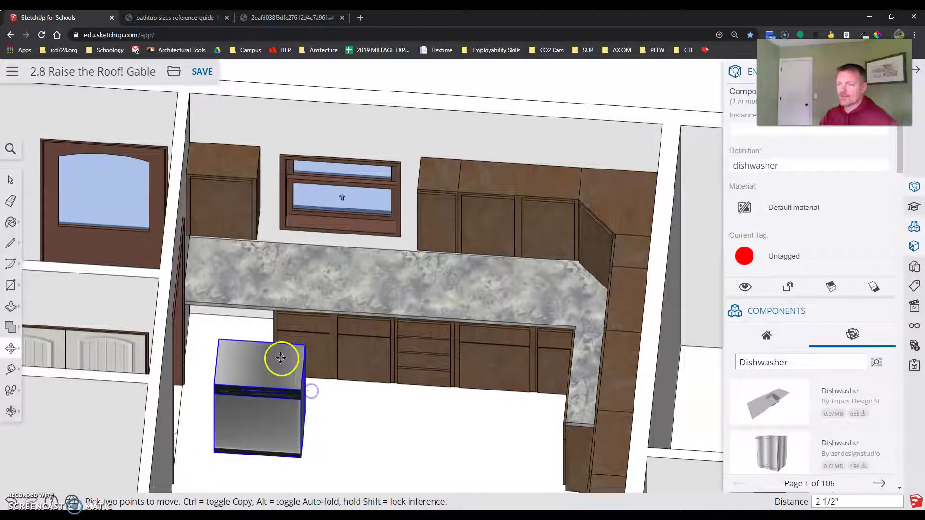
pyautogui.scroll(5, 265, 330)
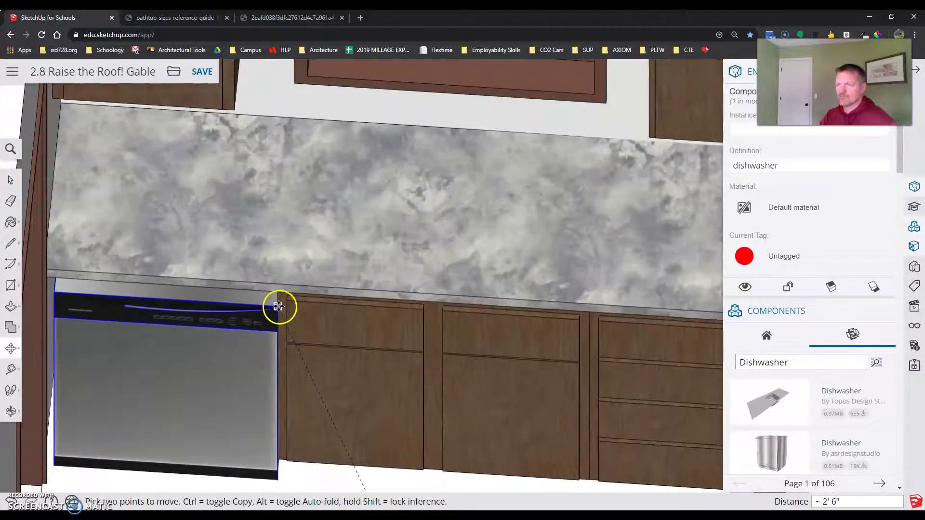
pyautogui.scroll(2, 278, 307)
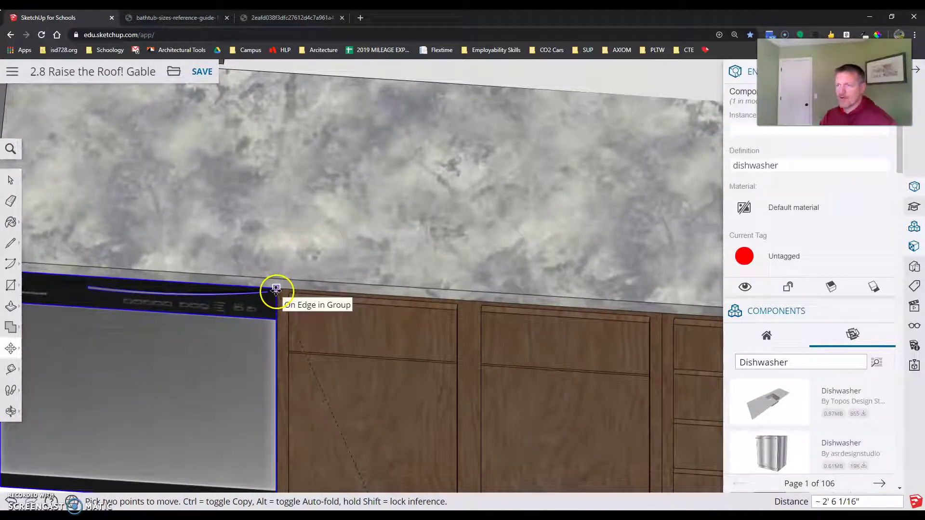
pyautogui.click(276, 289)
pyautogui.scroll(-3, 273, 334)
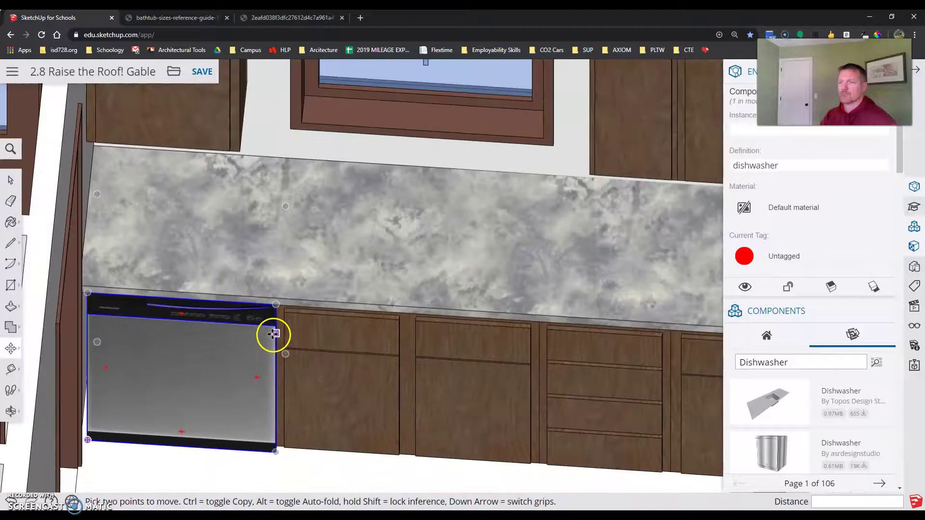
pyautogui.moveTo(283, 380); pyautogui.dragTo(243, 275, button='middle')
pyautogui.scroll(-5, 242, 287)
pyautogui.moveTo(270, 319); pyautogui.dragTo(582, 313, button='middle')
pyautogui.scroll(8, 582, 314)
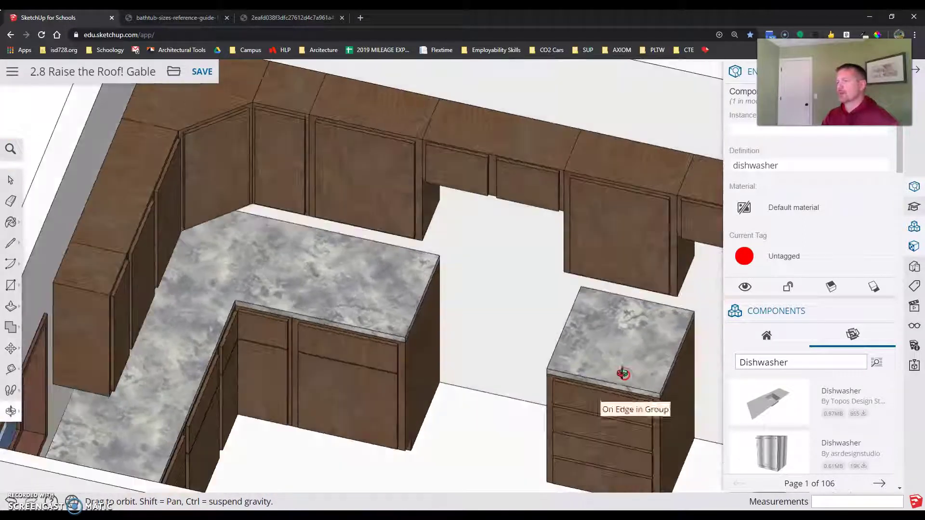
# - Rename the dishwasher's component definition to 'Range' in Entity Info
pyautogui.press('m')
pyautogui.moveTo(800, 171); pyautogui.dragTo(725, 175)
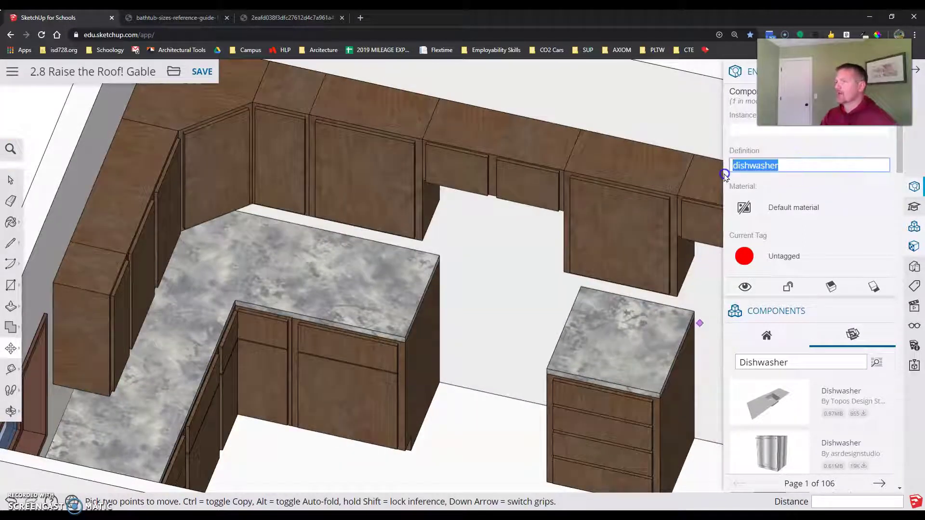
pyautogui.write('Range')
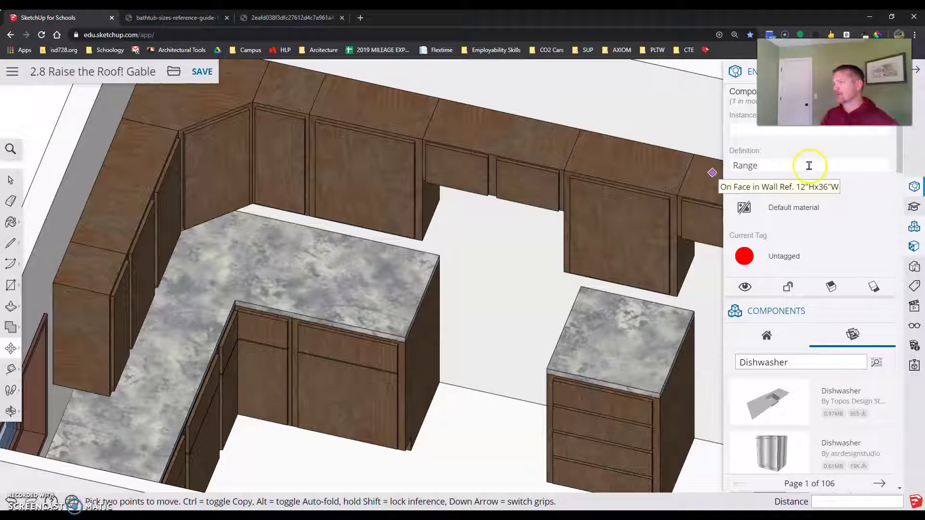
# - Search the 3D Warehouse for 'Range' and insert the black triple-range stove model
pyautogui.click(842, 342)
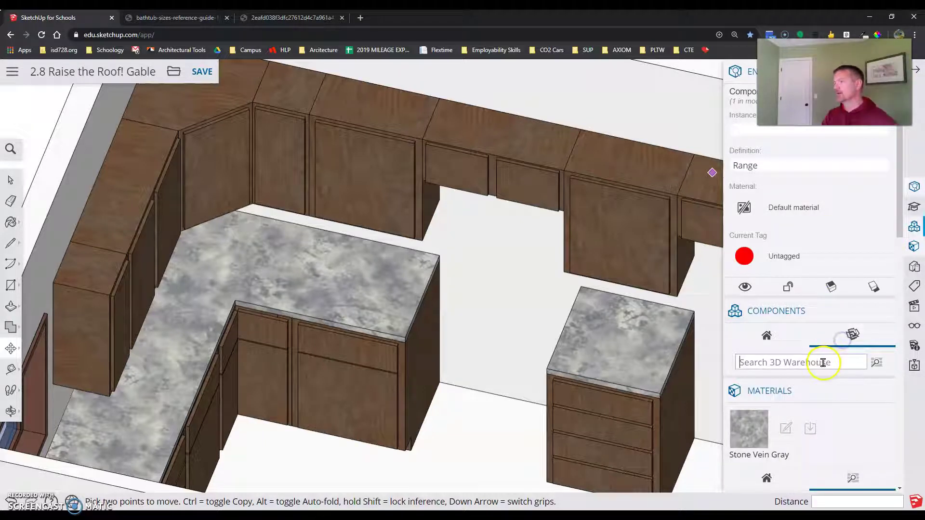
pyautogui.click(817, 363)
pyautogui.write('Ram')
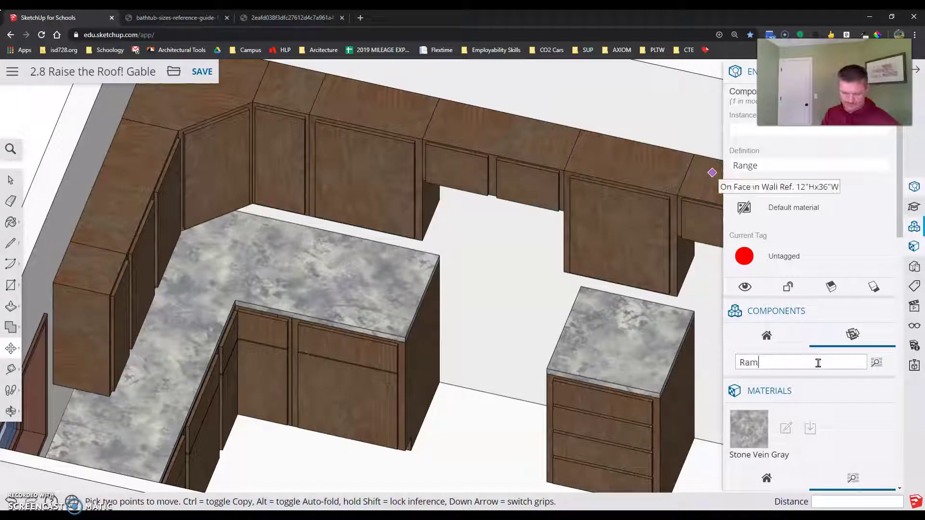
pyautogui.press('Return')
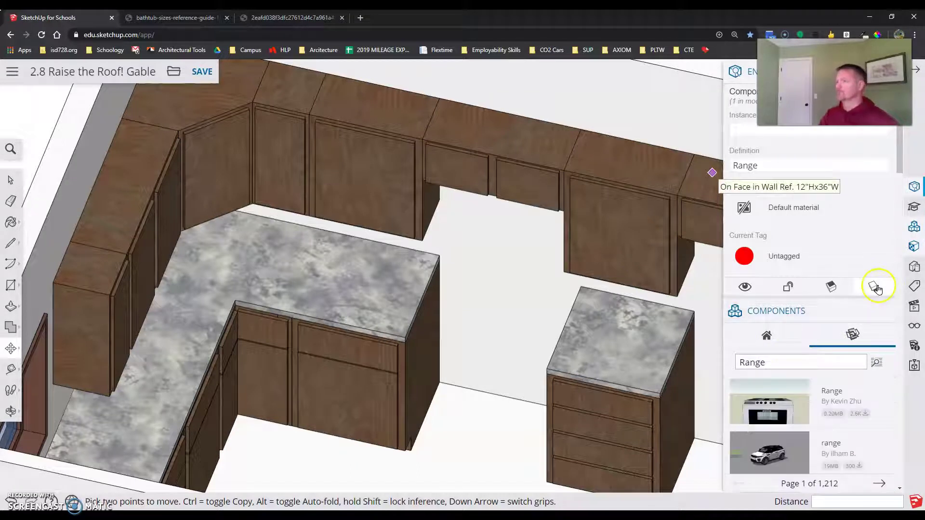
pyautogui.scroll(-4, 797, 344)
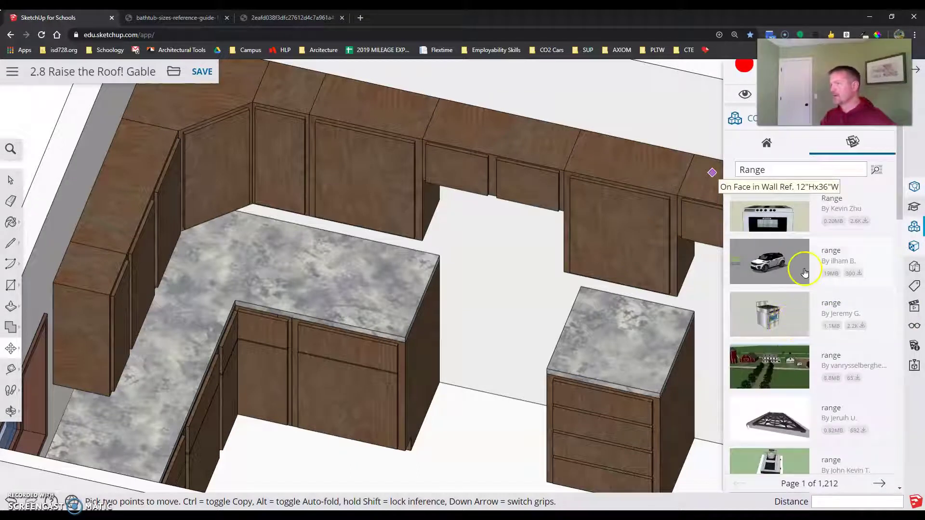
pyautogui.scroll(-2, 782, 328)
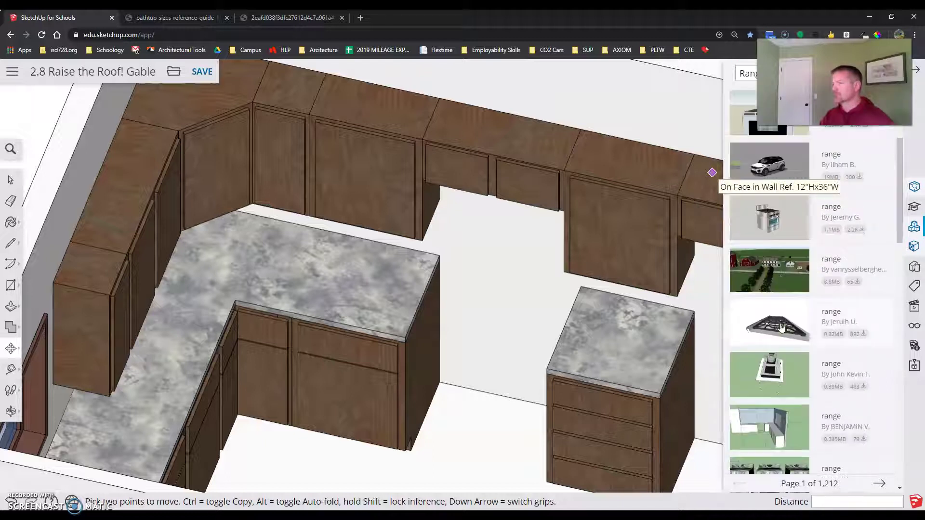
pyautogui.scroll(-2, 790, 361)
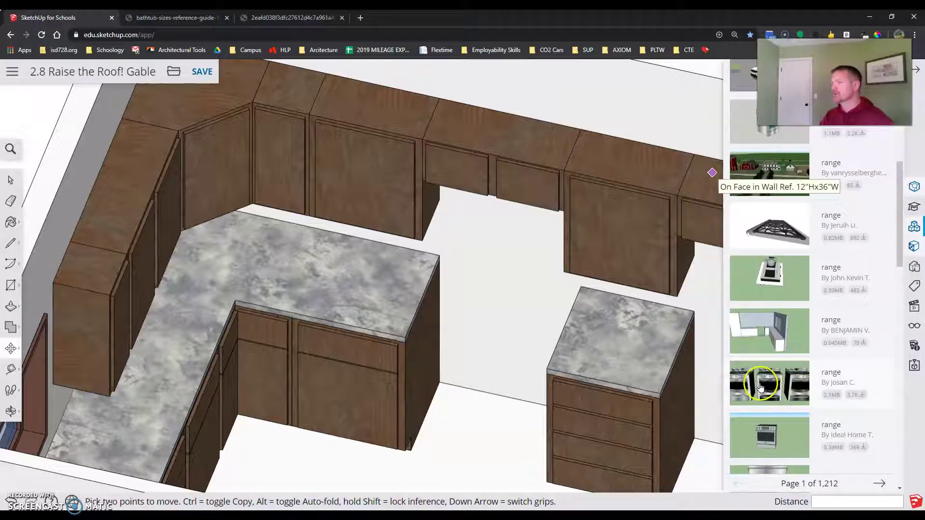
pyautogui.click(760, 385)
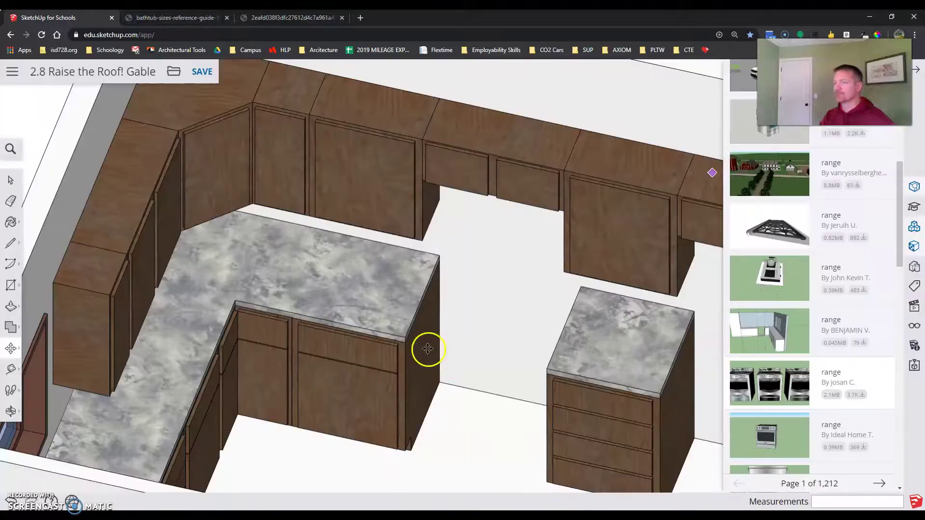
pyautogui.scroll(-5, 390, 375)
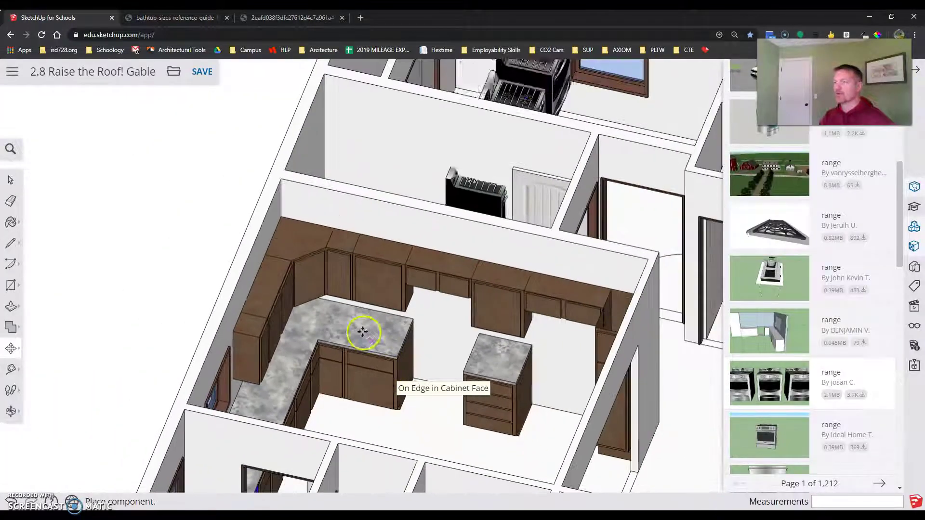
# - Place the triple-range set just outside the kitchen walls and try exploding it
pyautogui.click(67, 411)
pyautogui.scroll(6, 37, 315)
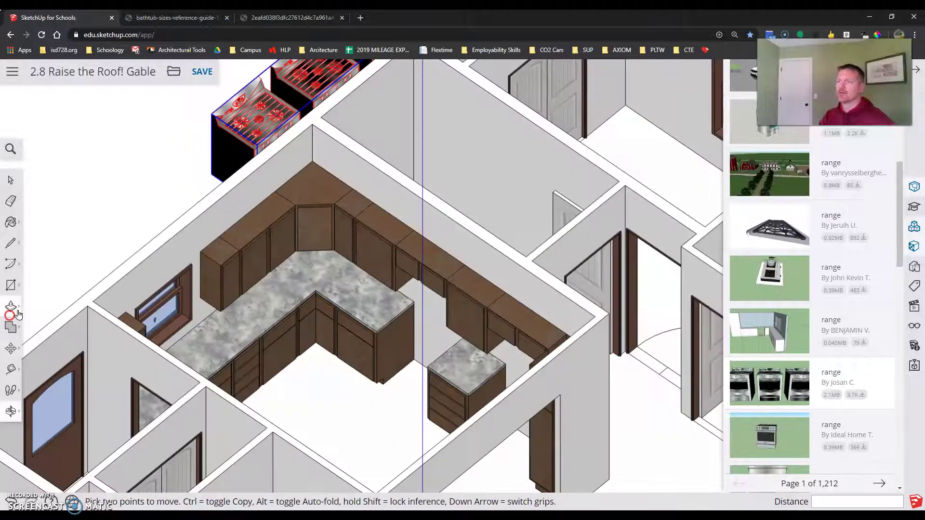
pyautogui.scroll(-3, 236, 131)
pyautogui.scroll(4, 227, 154)
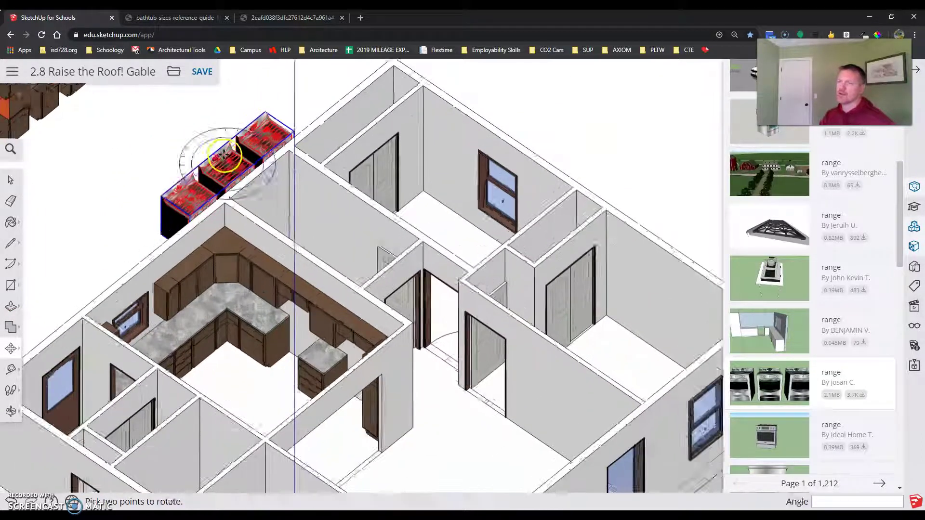
pyautogui.rightClick(232, 166)
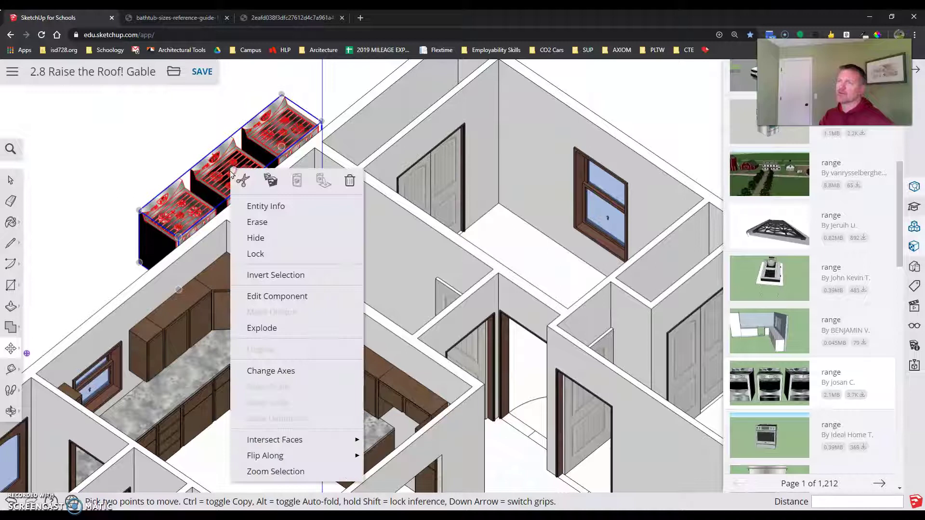
pyautogui.click(263, 327)
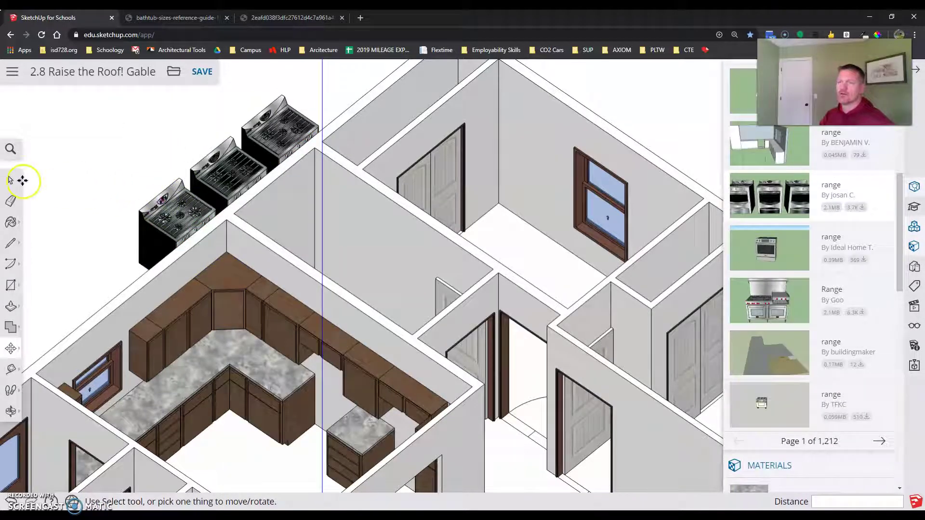
# - Select the locked three-range set and unlock it
pyautogui.press('space')
pyautogui.click(128, 234)
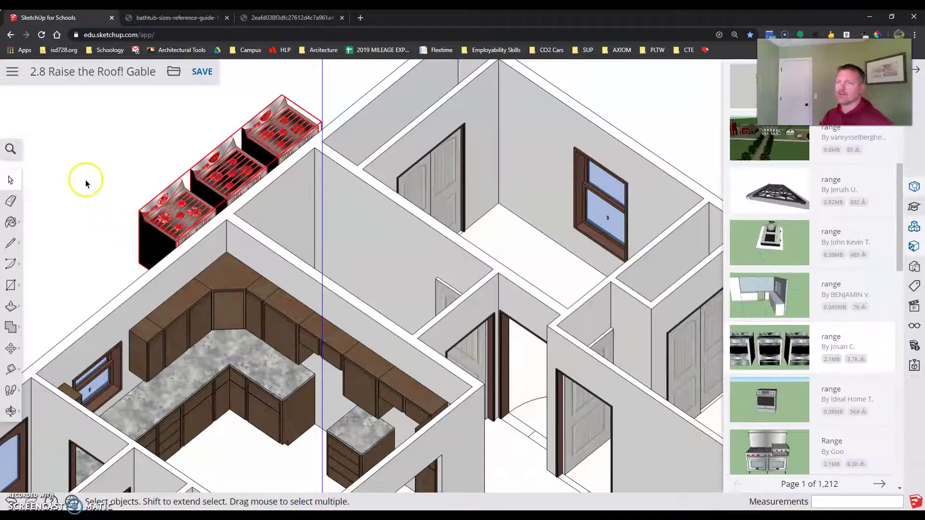
pyautogui.scroll(-2, 114, 199)
pyautogui.rightClick(156, 199)
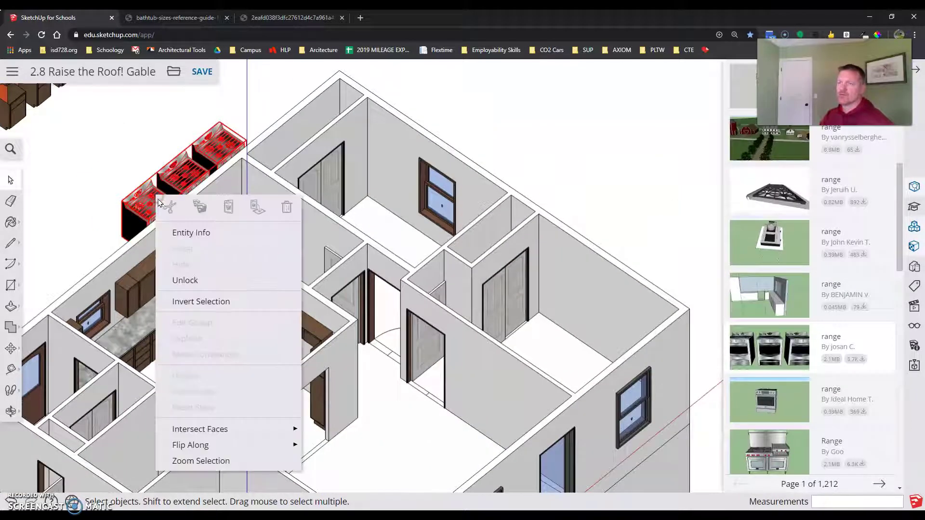
pyautogui.click(204, 281)
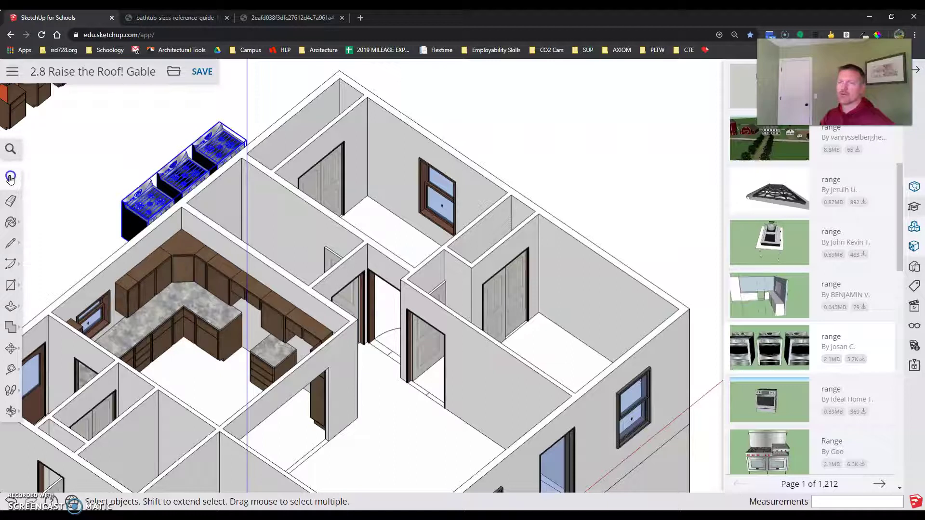
# - Explode the range group into three separate ranges and clear the selection
pyautogui.scroll(4, 134, 200)
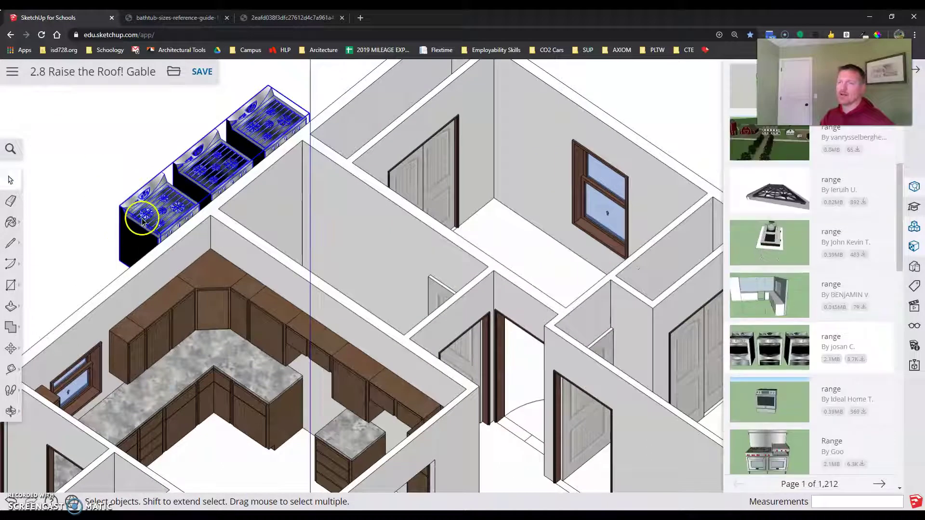
pyautogui.rightClick(143, 219)
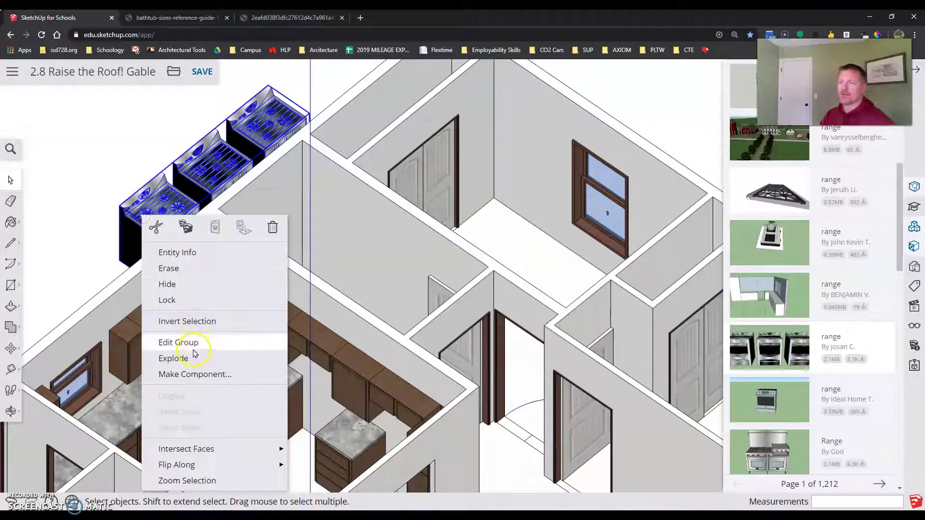
pyautogui.click(176, 358)
pyautogui.click(66, 196)
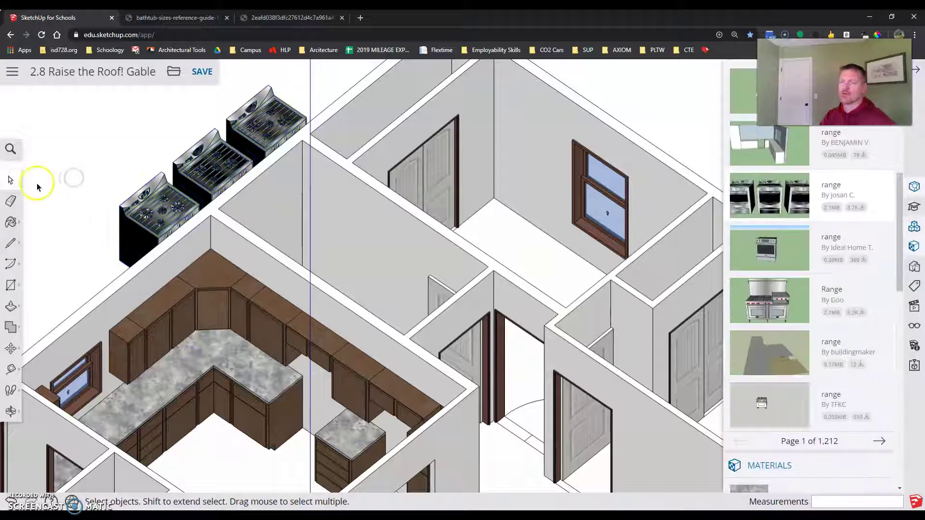
pyautogui.scroll(4, 124, 203)
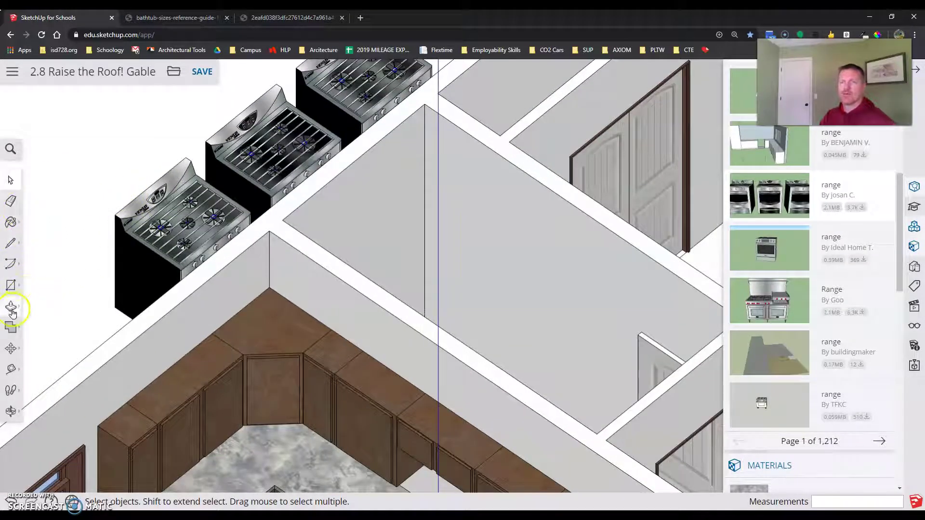
# - Move the front range onto the kitchen floor and rotate it 90° to face the counters
pyautogui.click(11, 348)
pyautogui.click(164, 181)
pyautogui.scroll(-5, 164, 182)
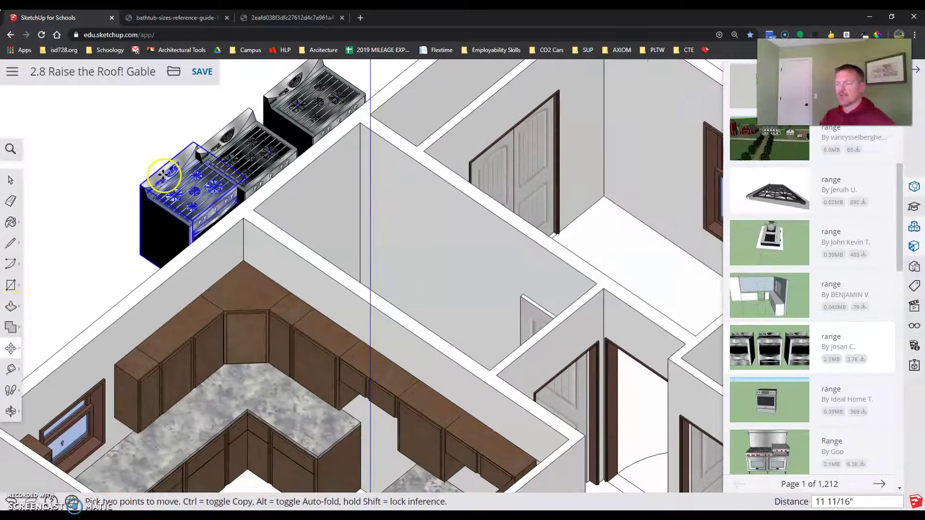
pyautogui.click(239, 439)
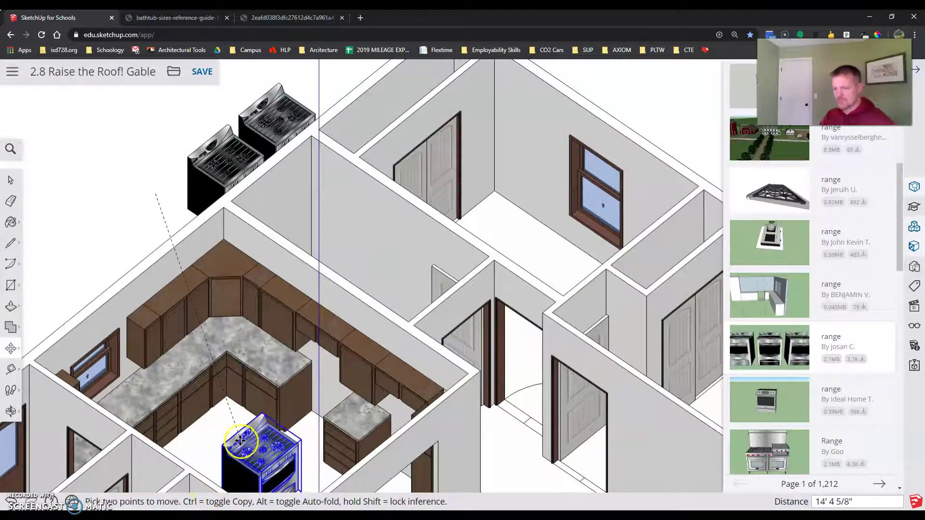
pyautogui.scroll(4, 247, 450)
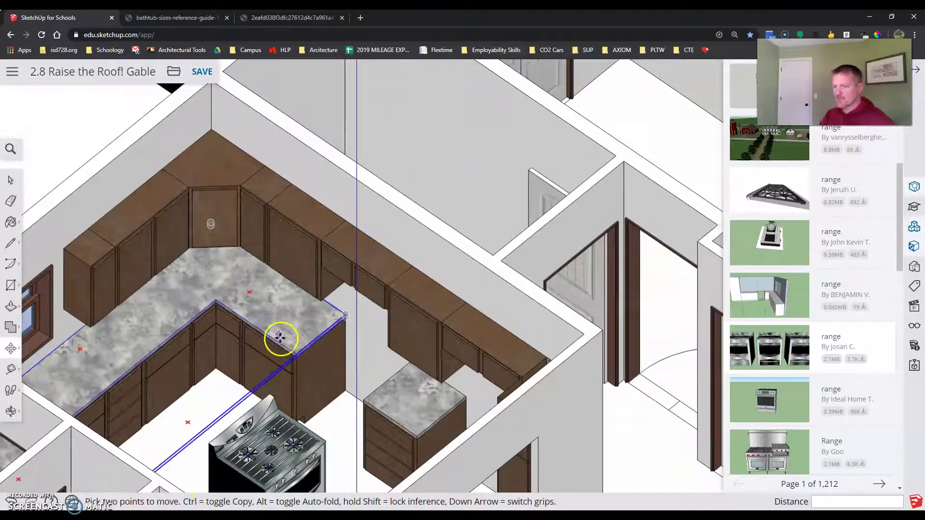
pyautogui.click(292, 484)
pyautogui.scroll(5, 291, 485)
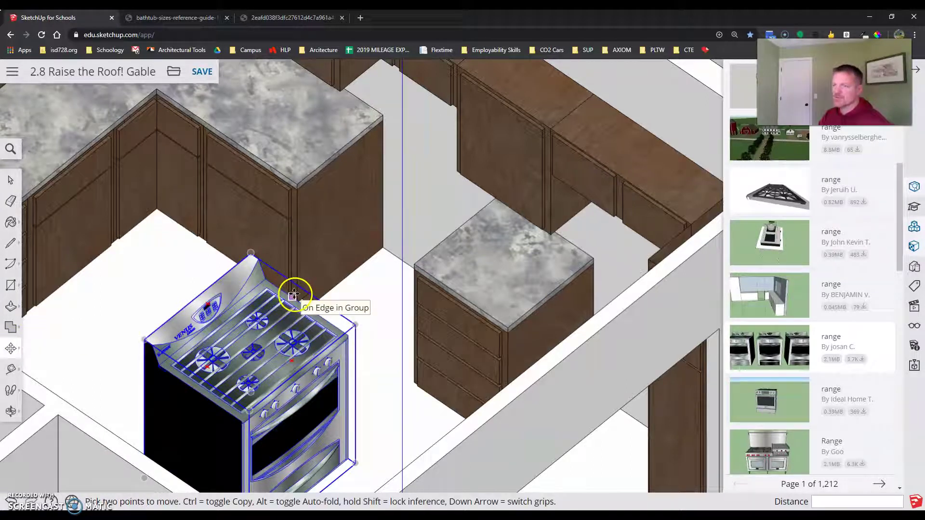
pyautogui.click(293, 300)
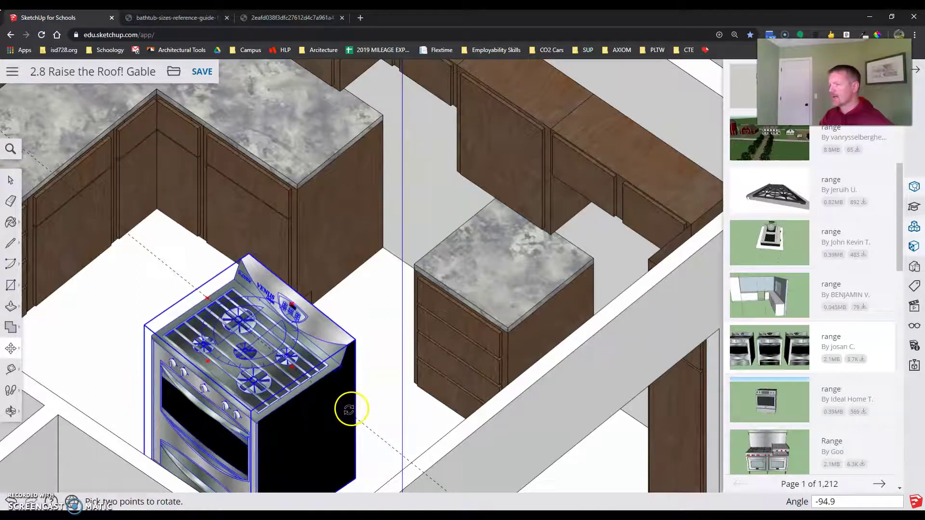
pyautogui.click(355, 406)
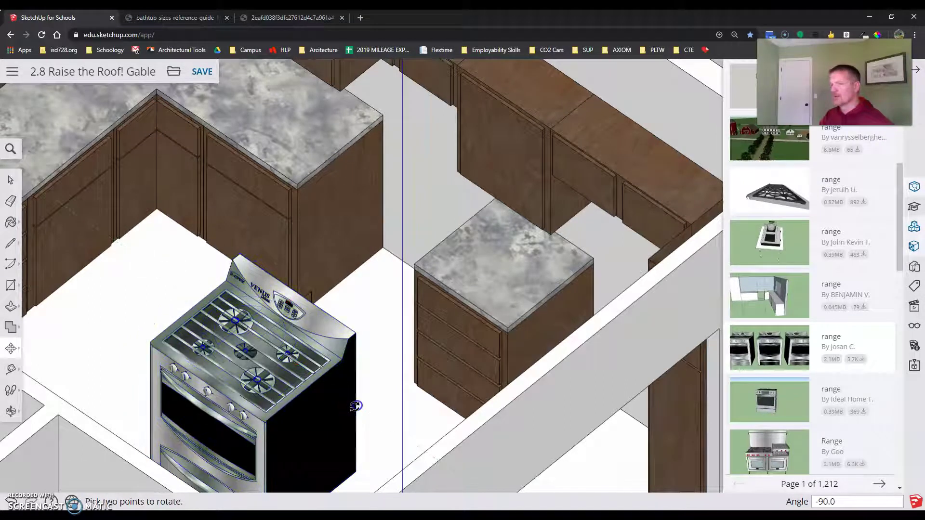
# - Slide the range into the gap between the countertops, flush with the base cabinets and wall
pyautogui.press('m')
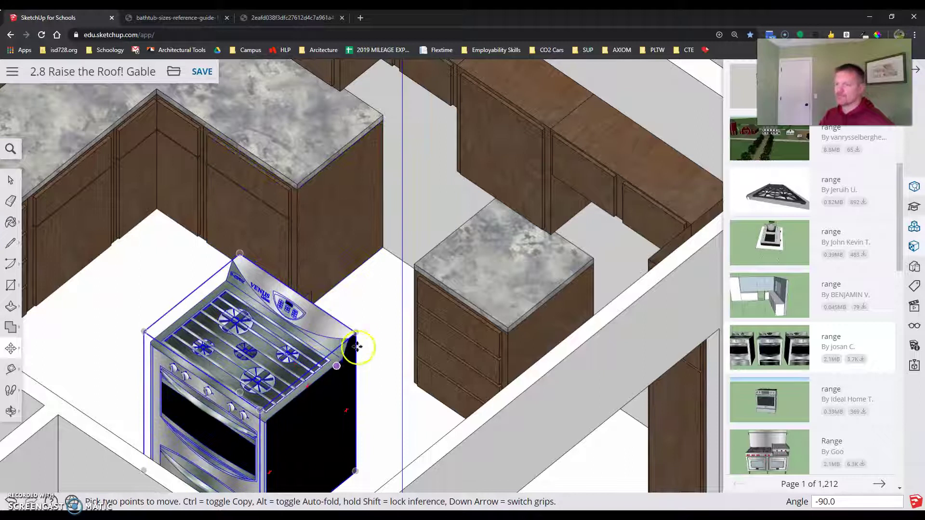
pyautogui.click(323, 376)
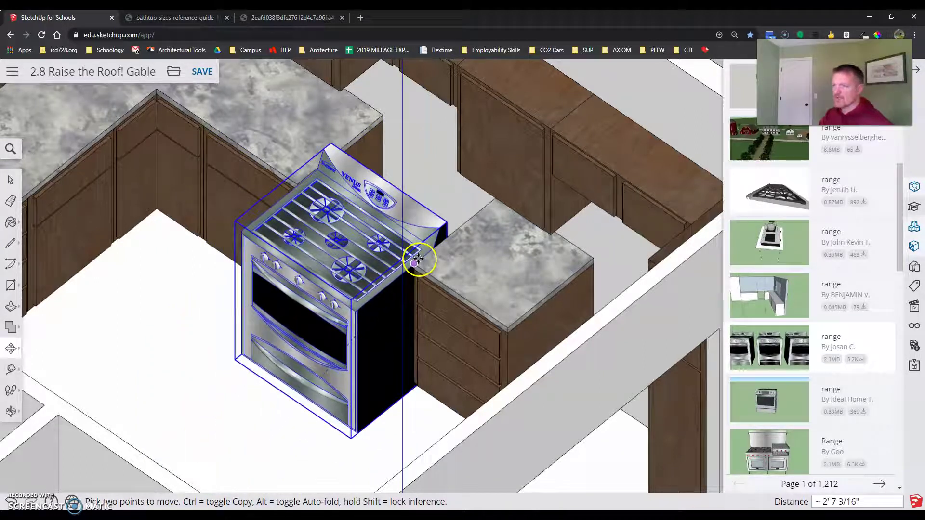
pyautogui.click(413, 259)
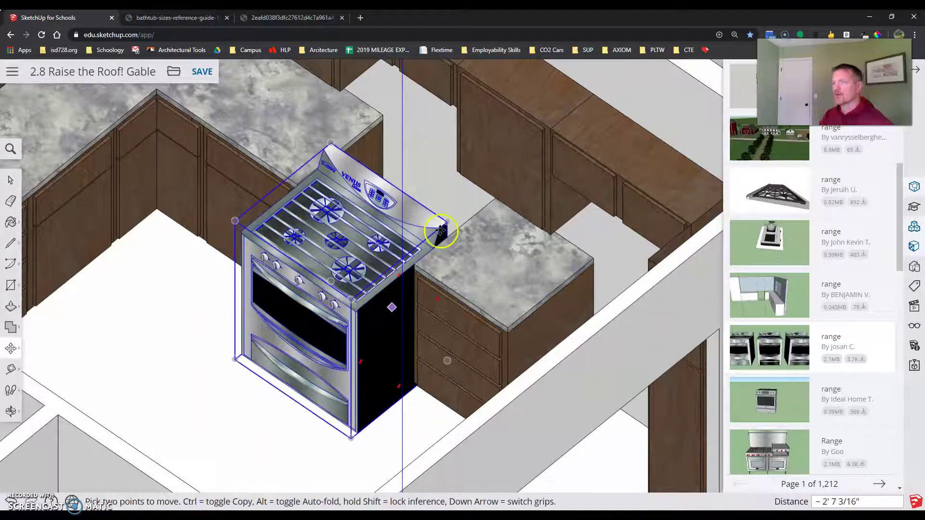
pyautogui.scroll(-1, 436, 325)
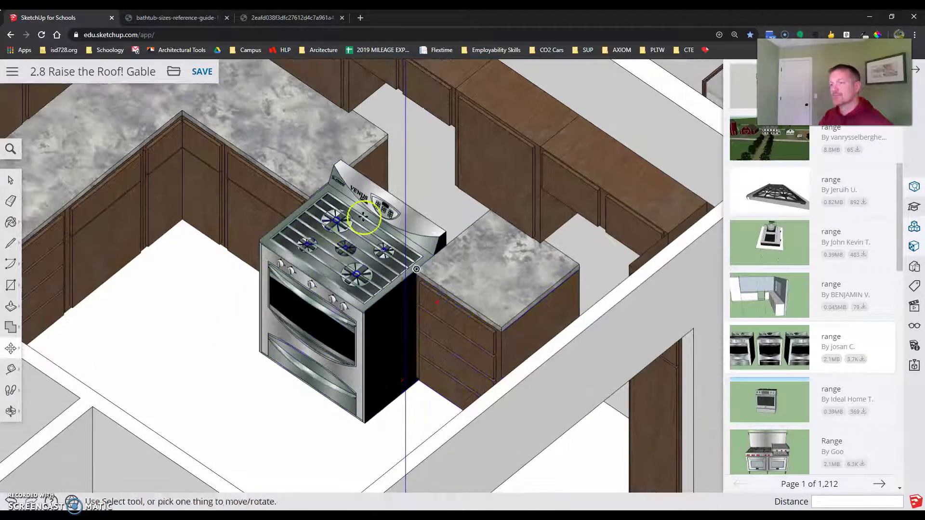
pyautogui.scroll(3, 337, 160)
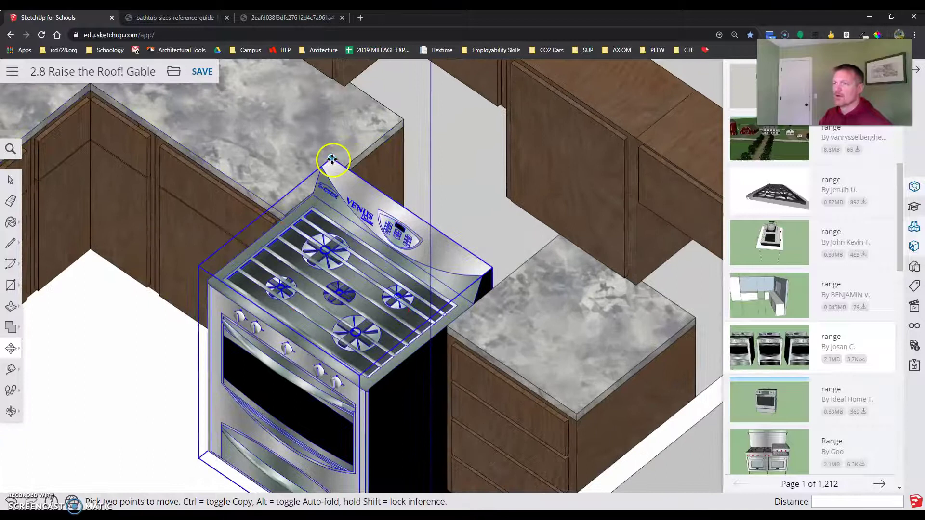
pyautogui.moveTo(345, 149); pyautogui.dragTo(407, 102)
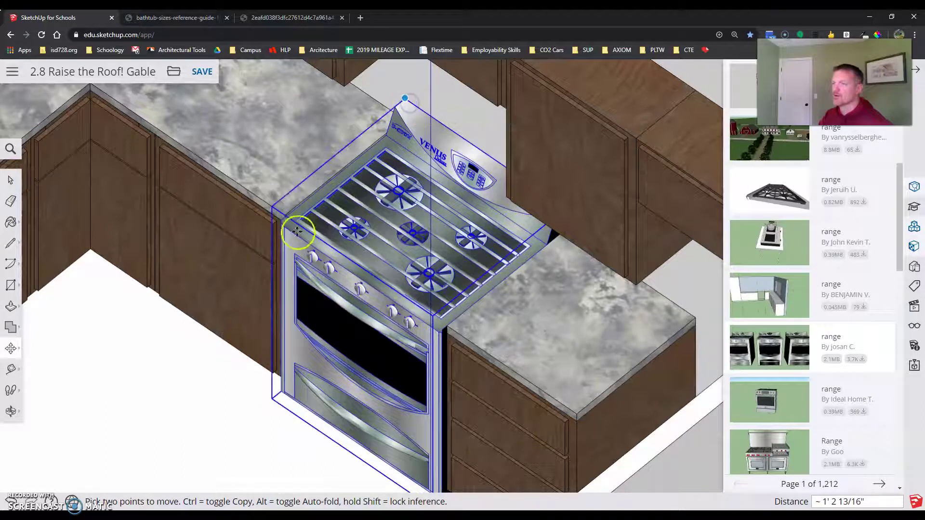
pyautogui.scroll(-3, 258, 192)
pyautogui.scroll(6, 352, 193)
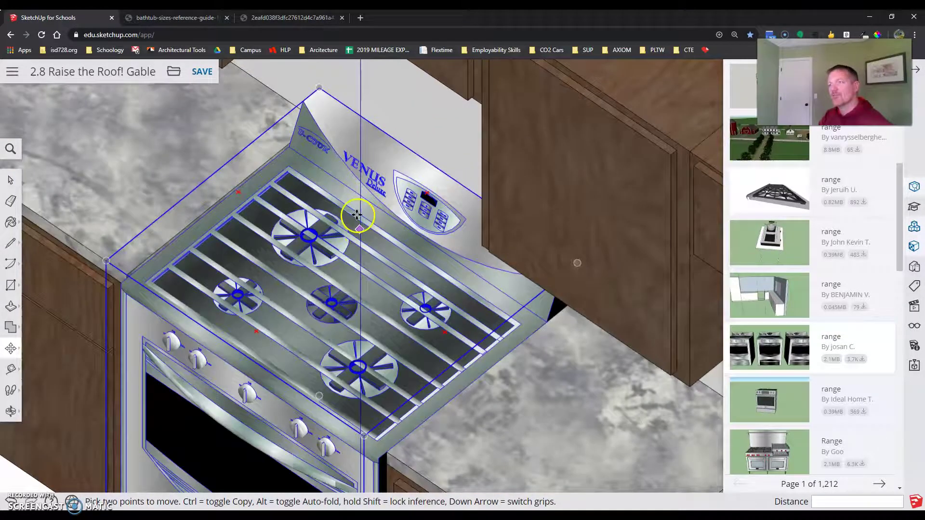
pyautogui.scroll(-5, 356, 222)
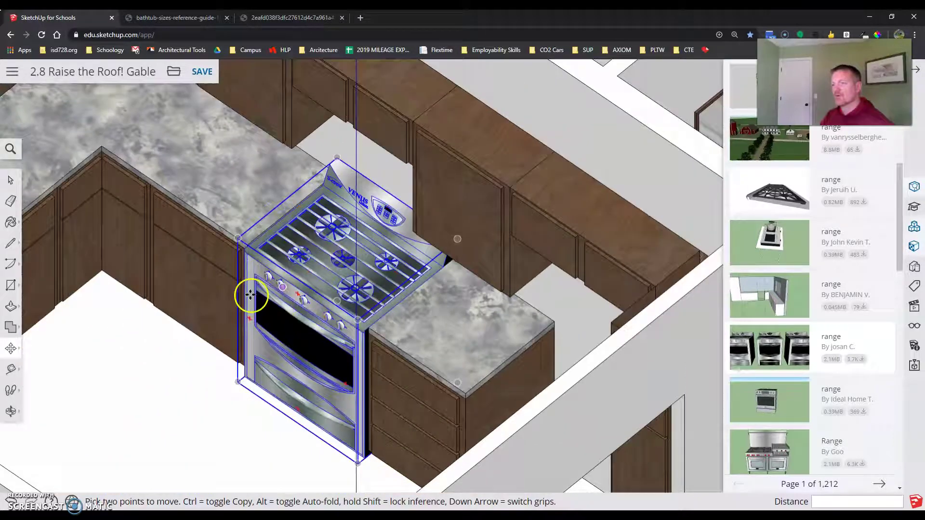
pyautogui.scroll(-3, 226, 308)
pyautogui.moveTo(319, 248); pyautogui.dragTo(419, 190, button='middle')
pyautogui.scroll(1, 823, 210)
pyautogui.scroll(1, 828, 197)
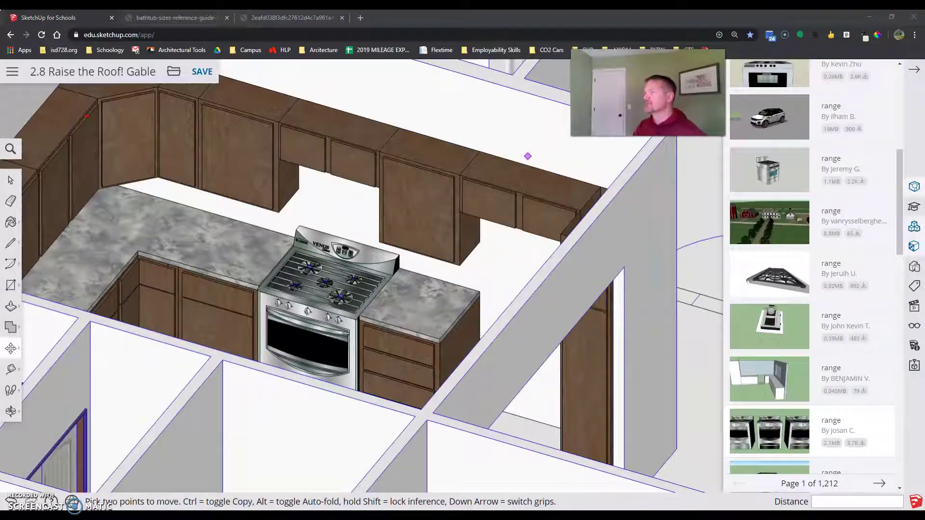
pyautogui.scroll(5, 843, 145)
# - Search 'microhood', insert the stainless microwave hood beside the range and turn it 180°
pyautogui.click(777, 217)
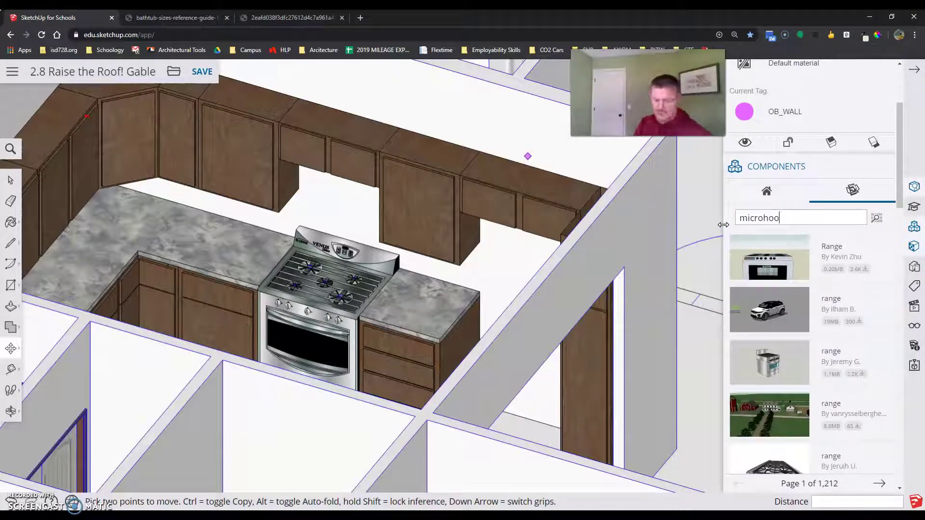
pyautogui.press('Return')
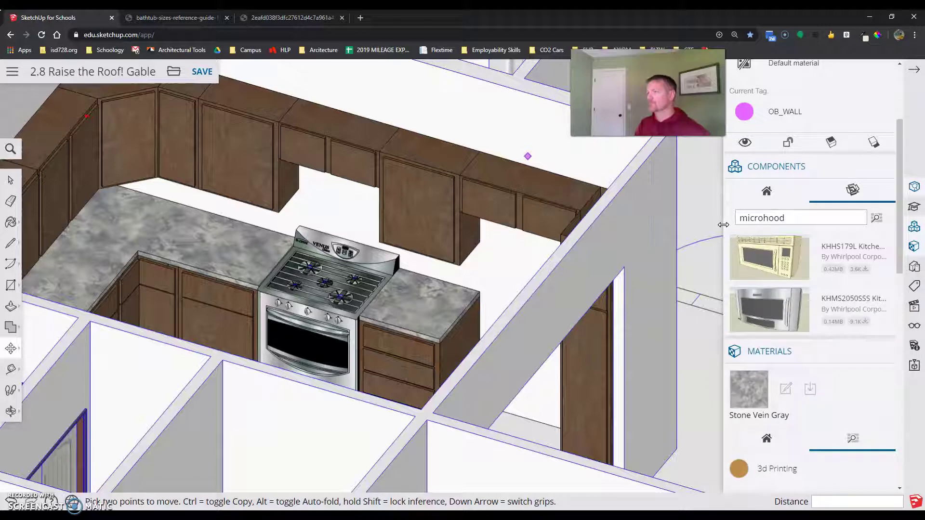
pyautogui.click(770, 318)
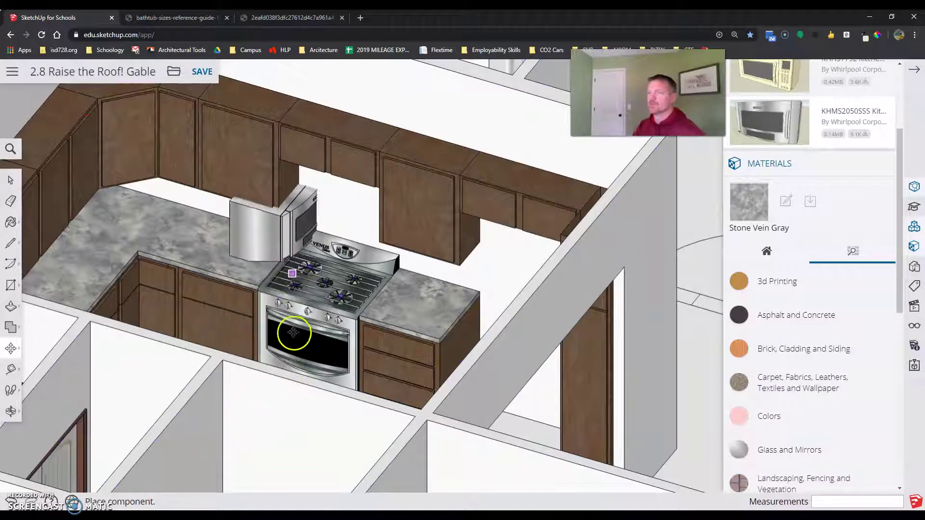
pyautogui.click(247, 335)
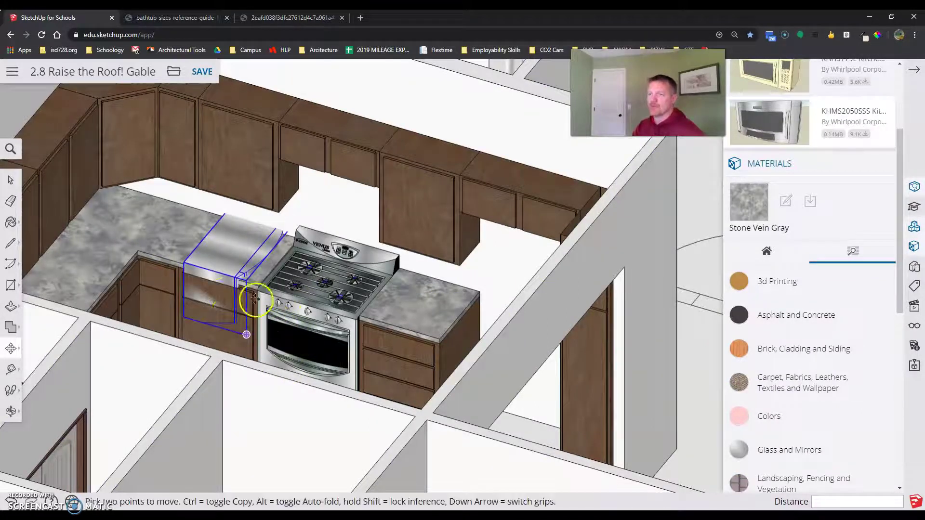
pyautogui.click(267, 249)
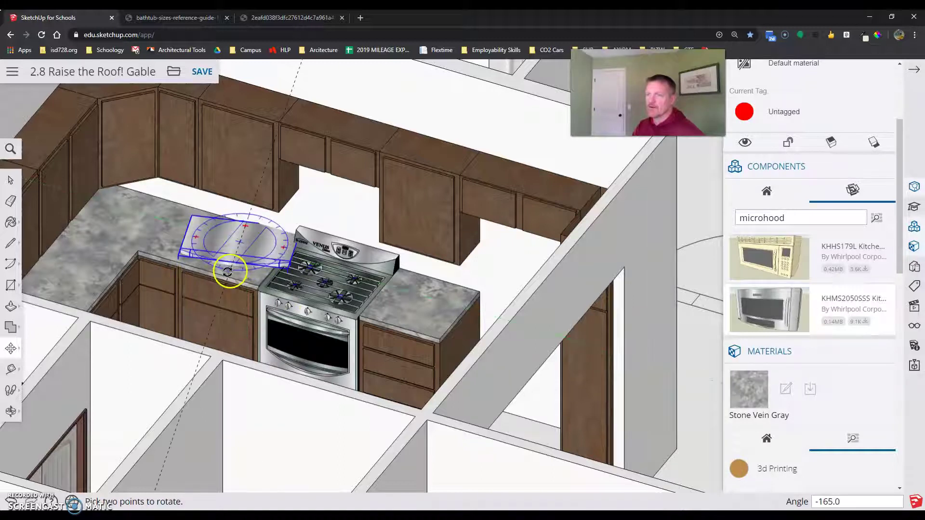
pyautogui.click(206, 287)
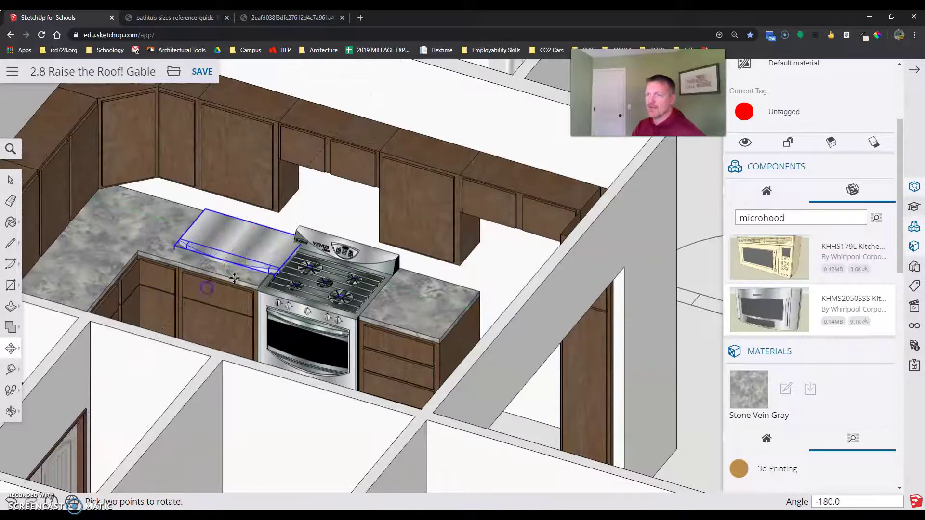
# - Mount the microwave over the range, tucked under the upper cabinets, then orbit to check
pyautogui.click(262, 197)
pyautogui.moveTo(301, 189)
pyautogui.mouseDown(button='middle')
pyautogui.moveTo(303, 175)
pyautogui.moveTo(300, 187)
pyautogui.mouseUp(button='middle')
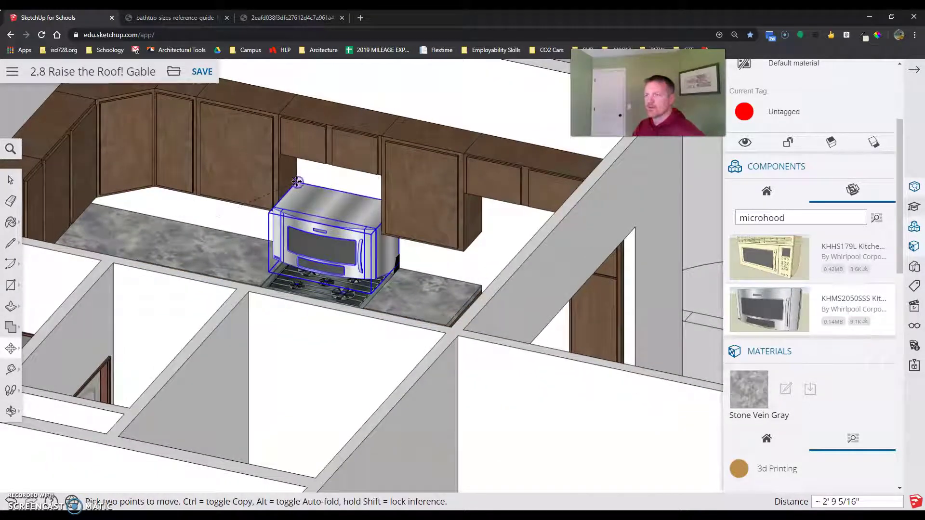
pyautogui.scroll(5, 279, 205)
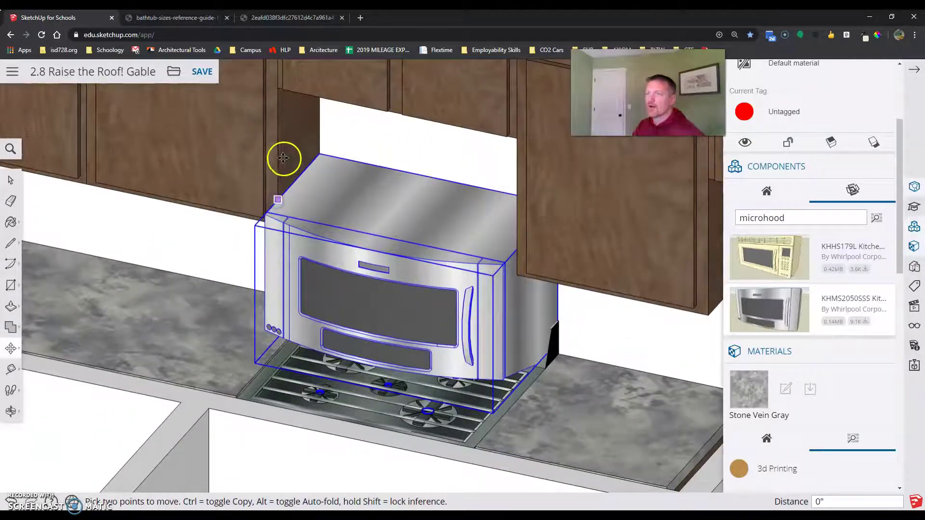
pyautogui.click(277, 88)
pyautogui.scroll(-5, 250, 227)
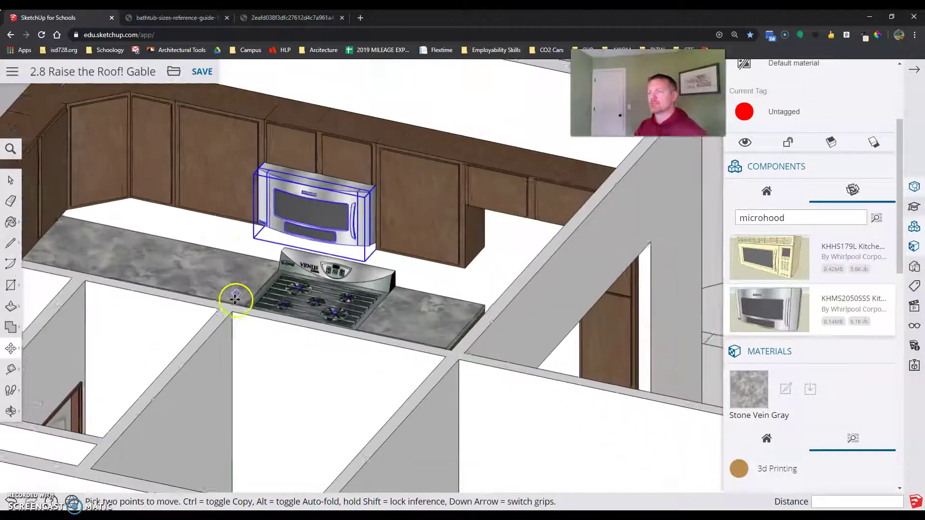
pyautogui.scroll(-3, 235, 299)
pyautogui.press('o')
pyautogui.moveTo(299, 377); pyautogui.dragTo(392, 389)
# - Select the old 'microhood' term in the component search field for replacement
pyautogui.press('m')
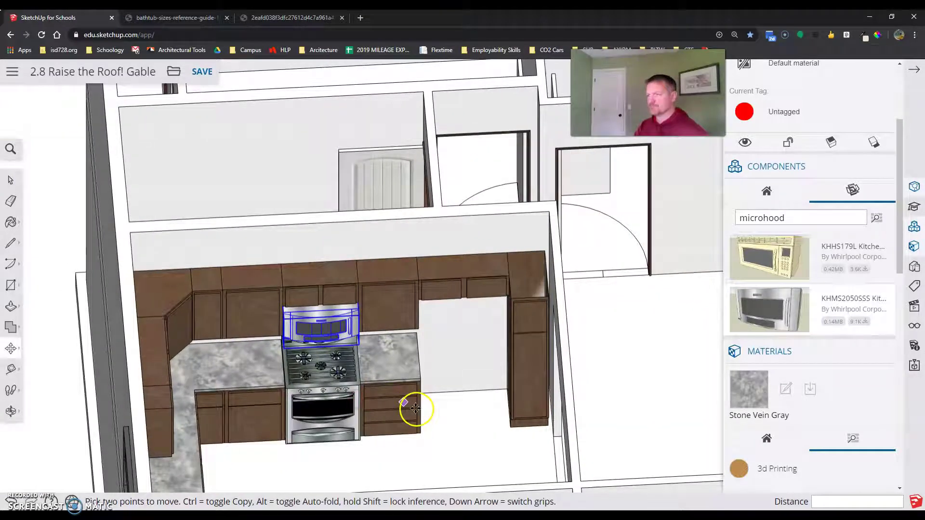
pyautogui.click(805, 218)
pyautogui.moveTo(805, 218); pyautogui.dragTo(708, 227)
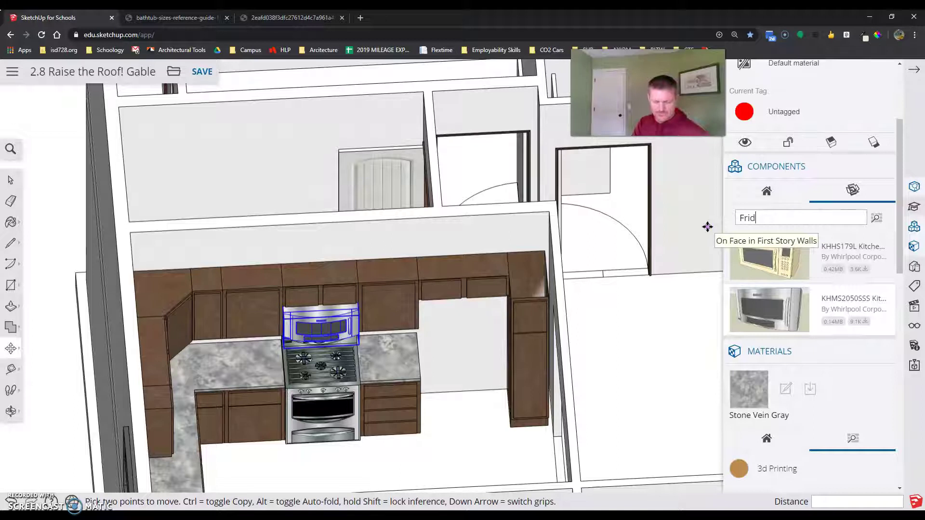
# - Search the components for 'Fridge' and choose the first fridge model
pyautogui.write('Fridge')
pyautogui.press('Return')
pyautogui.click(762, 246)
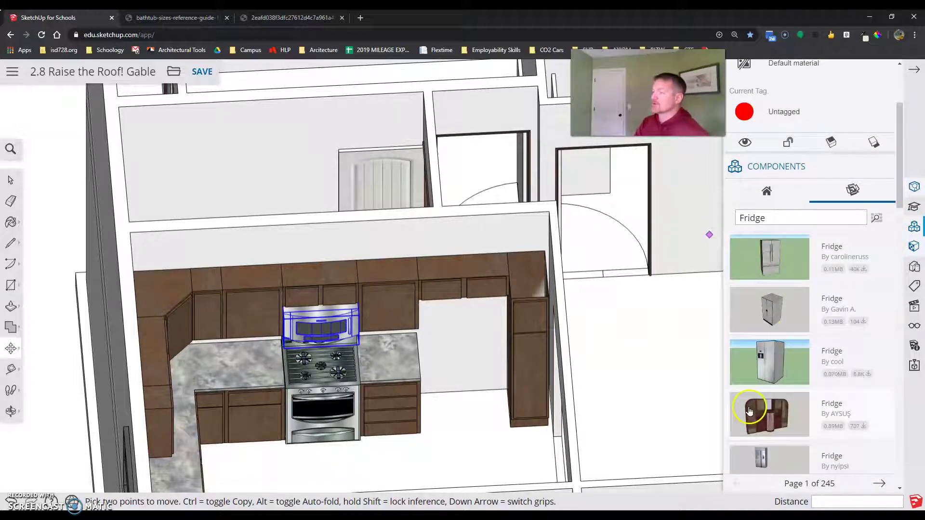
pyautogui.scroll(-2, 791, 323)
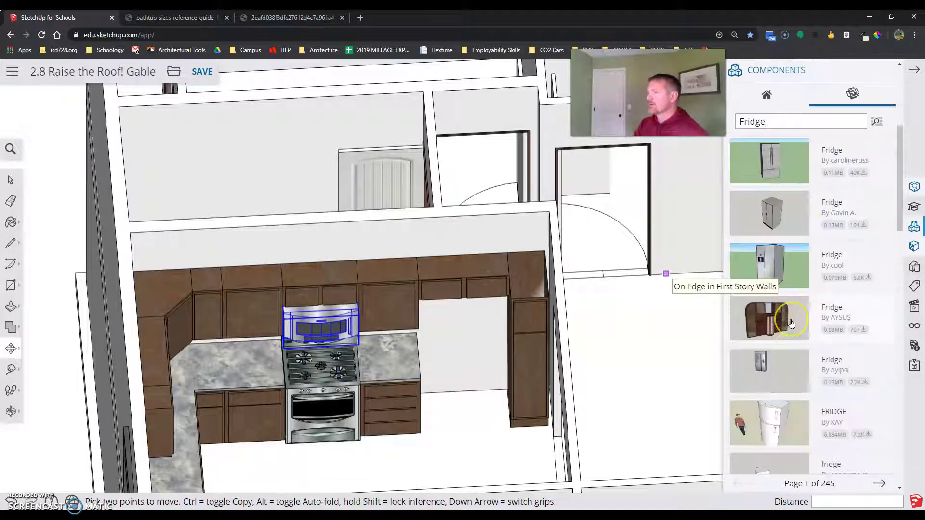
pyautogui.click(777, 161)
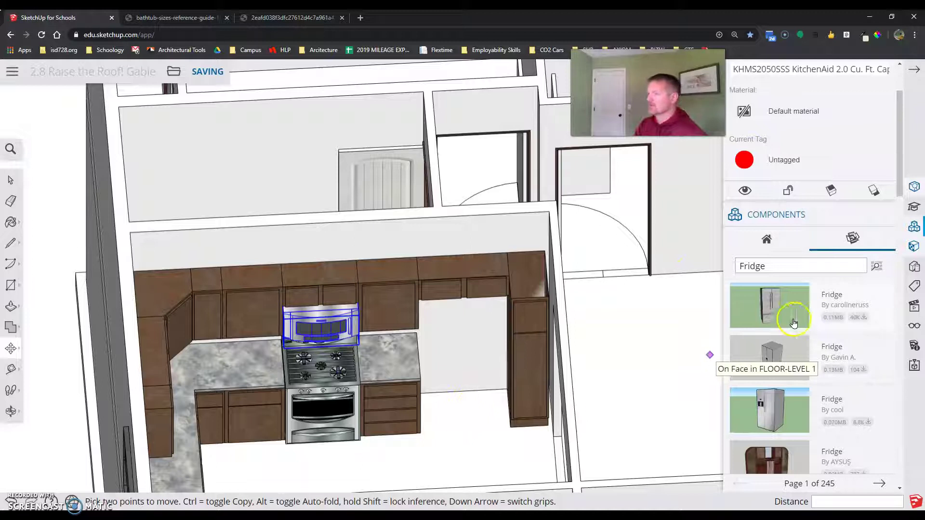
pyautogui.scroll(-2, 461, 388)
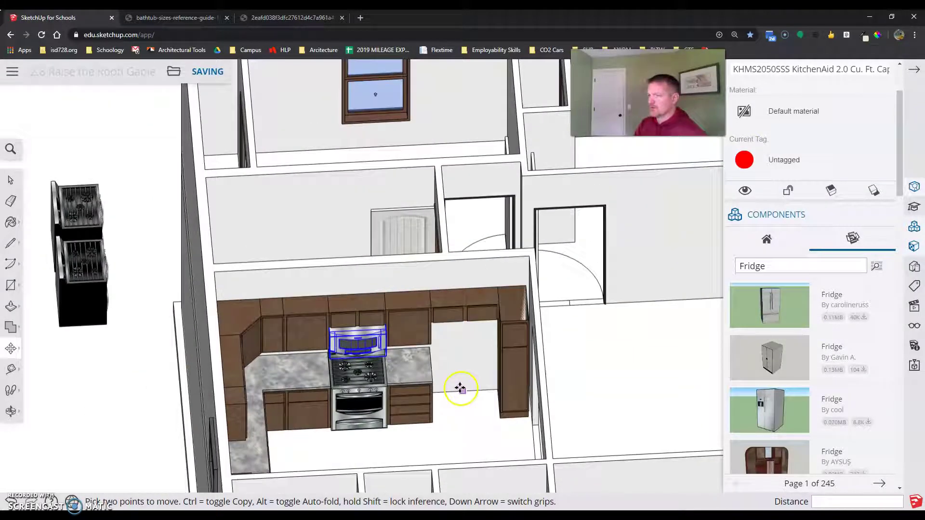
pyautogui.moveTo(462, 394); pyautogui.dragTo(415, 397)
pyautogui.scroll(-2, 440, 398)
pyautogui.scroll(-5, 426, 386)
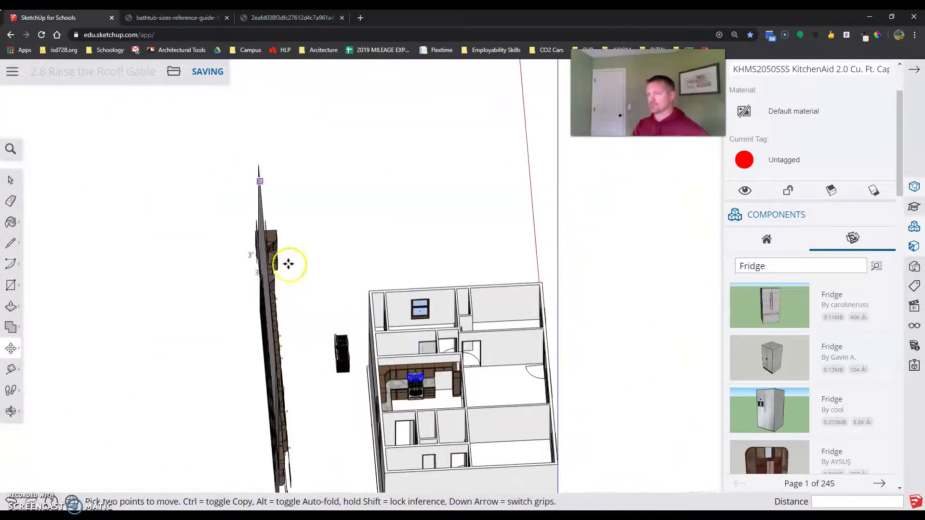
pyautogui.scroll(-5, 288, 264)
pyautogui.scroll(2, 401, 329)
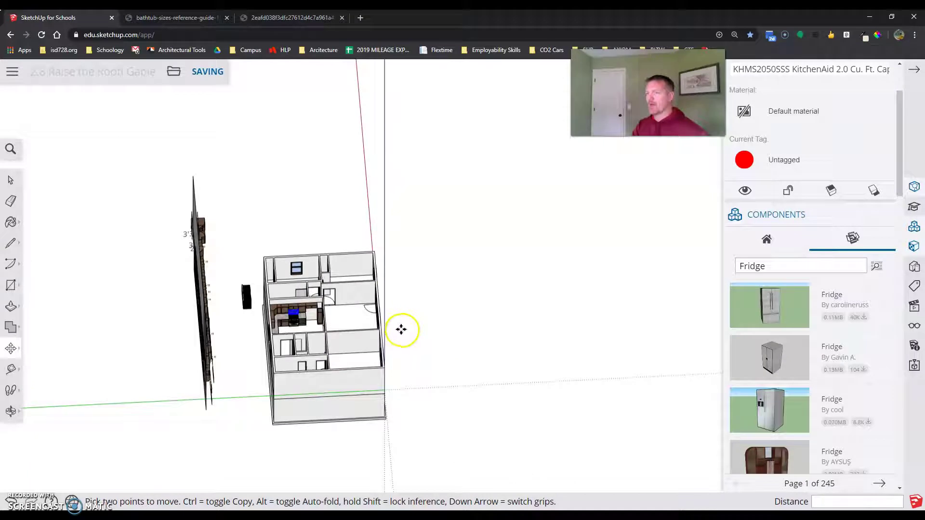
pyautogui.click(788, 300)
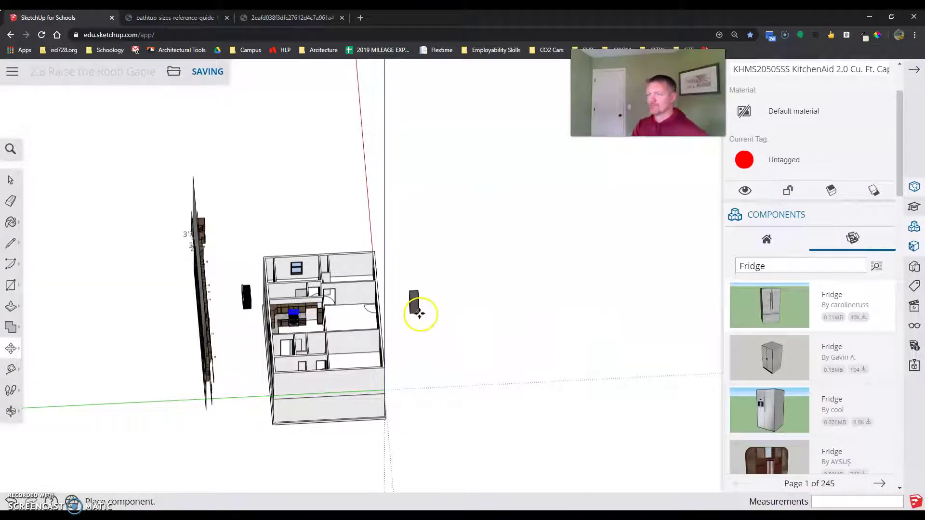
# - Set the fridge down in the model just outside the house walls
pyautogui.click(419, 313)
pyautogui.click(243, 368)
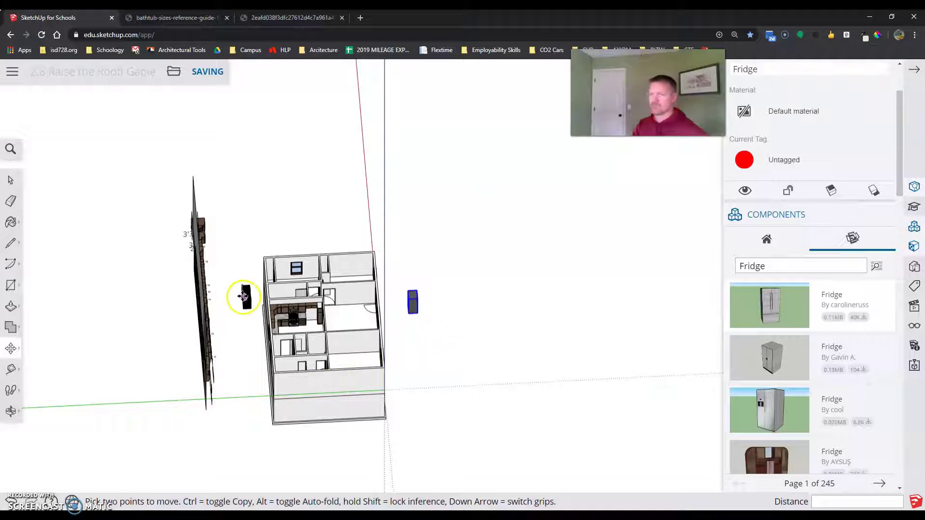
pyautogui.scroll(-4, 811, 290)
# - Rotate the fridge 90 degrees about a point on the fridge
pyautogui.click(21, 180)
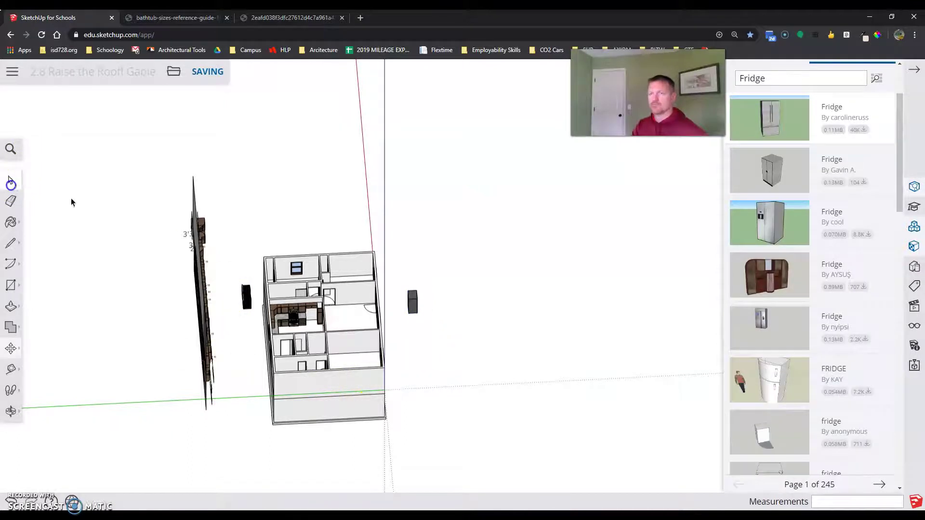
pyautogui.scroll(6, 271, 288)
pyautogui.scroll(-2, 550, 333)
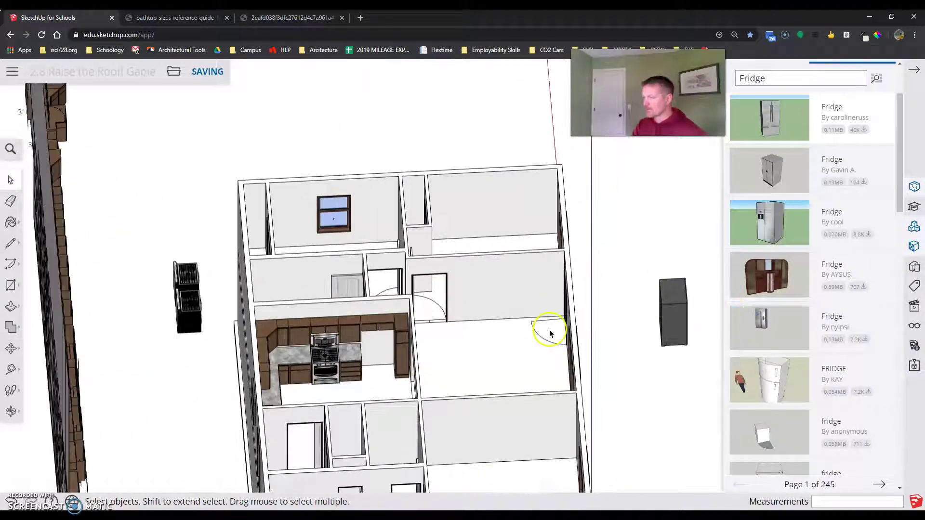
pyautogui.click(669, 308)
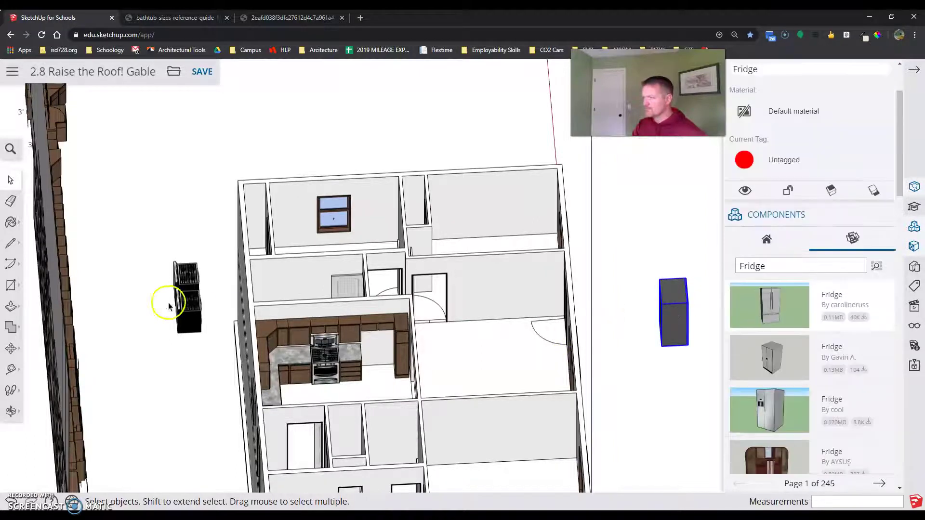
pyautogui.click(12, 347)
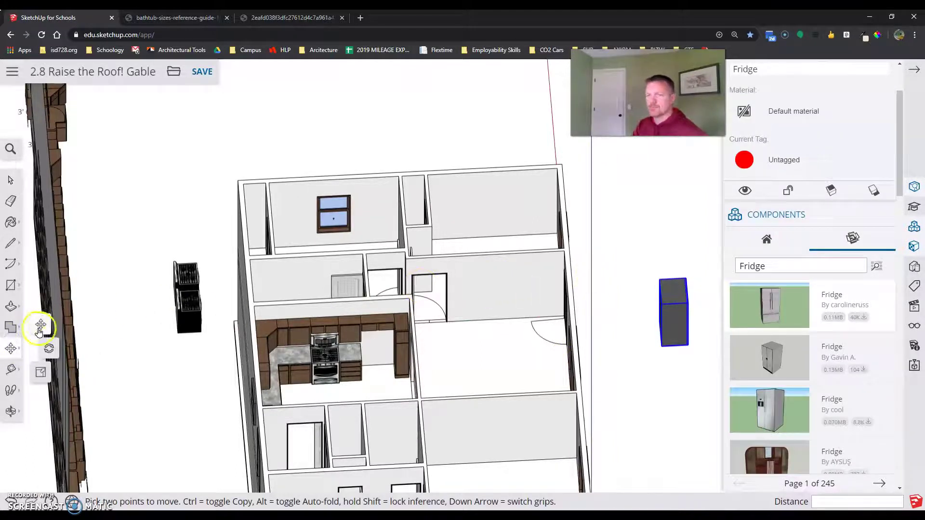
pyautogui.click(49, 348)
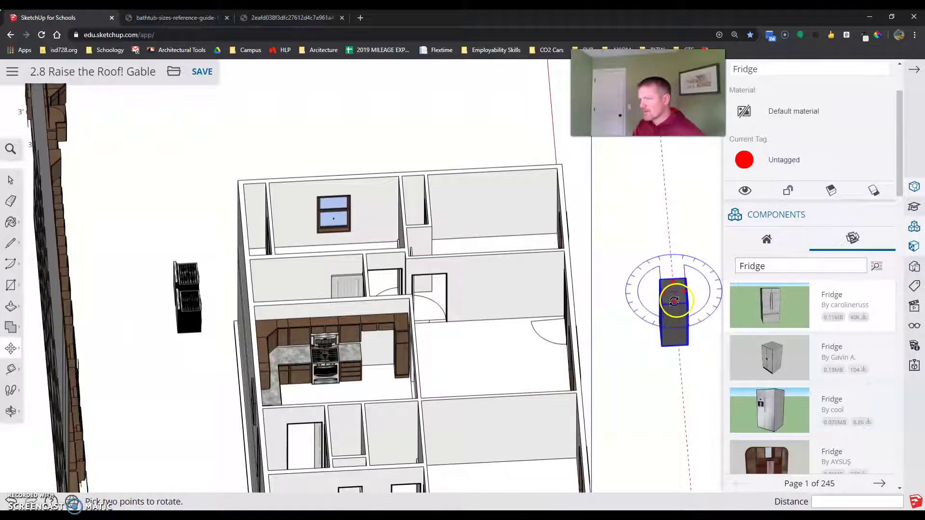
pyautogui.click(670, 303)
pyautogui.click(639, 294)
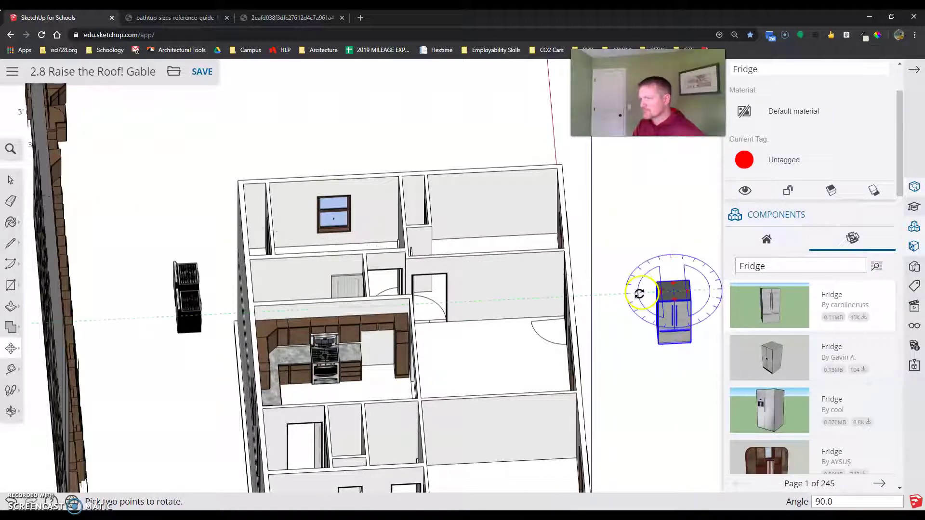
# - Move the fridge by its top corner against the kitchen cabinet corner
pyautogui.press('m')
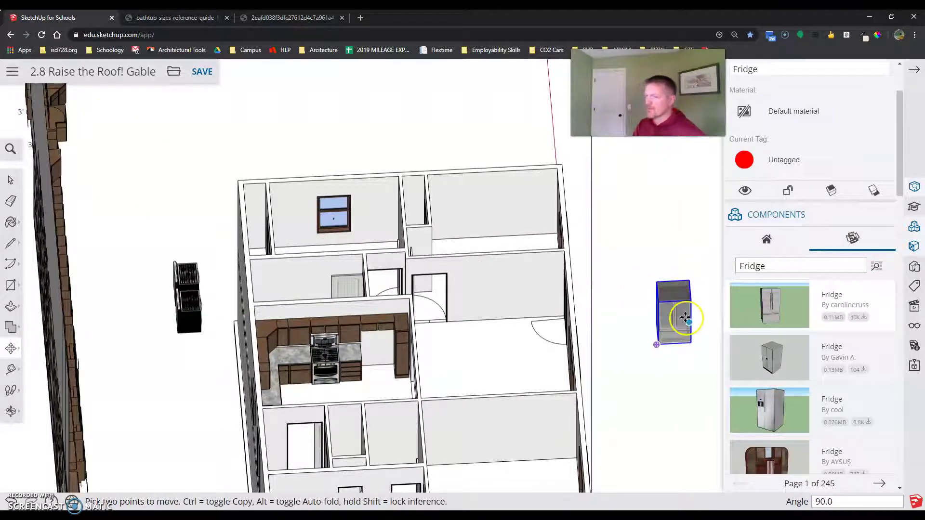
pyautogui.scroll(2, 696, 308)
pyautogui.click(691, 272)
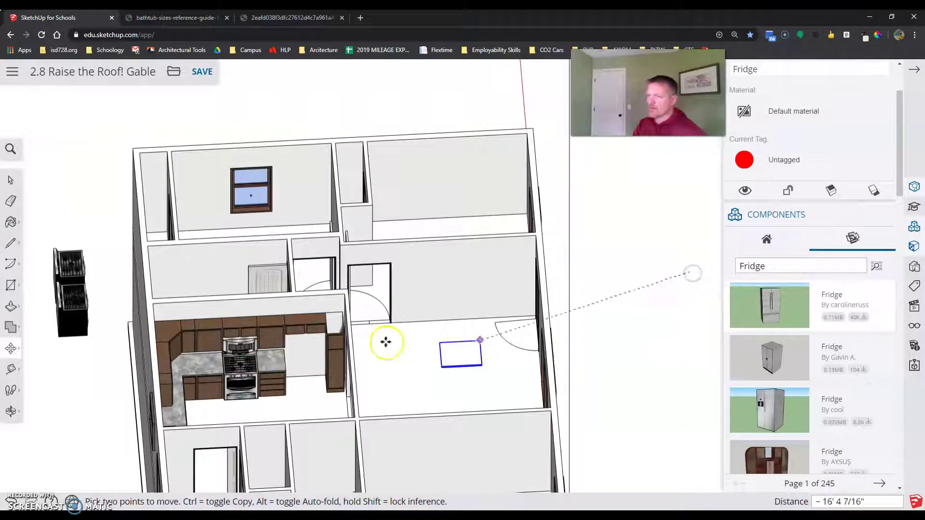
pyautogui.scroll(5, 322, 357)
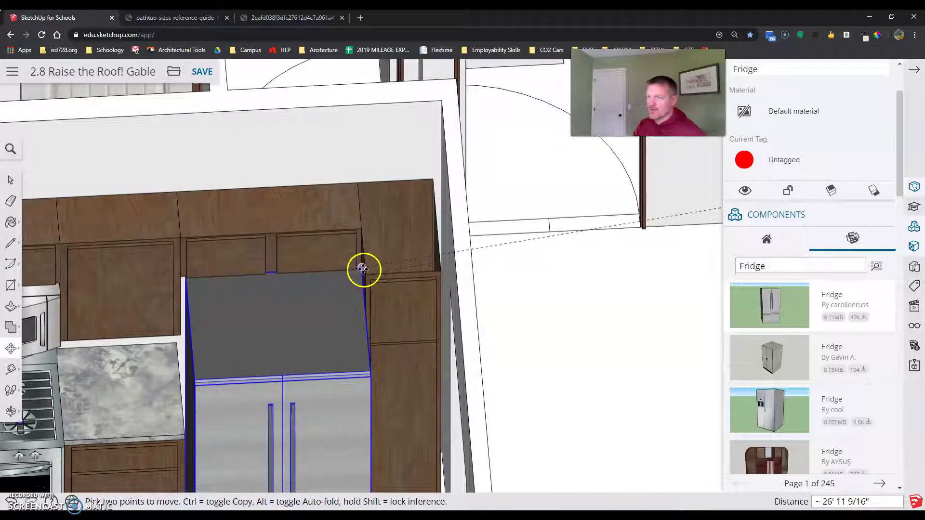
pyautogui.click(362, 269)
pyautogui.scroll(-5, 282, 321)
pyautogui.moveTo(266, 399); pyautogui.dragTo(209, 296, button='middle')
# - Adjust the fridge so it fits between the base cabinets beneath the wall cabinets
pyautogui.press('m')
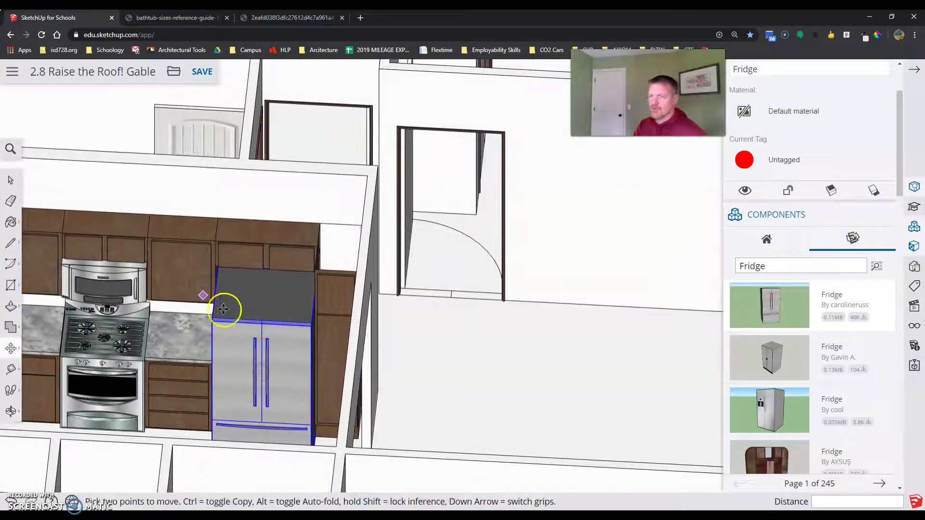
pyautogui.scroll(3, 299, 333)
pyautogui.moveTo(307, 336); pyautogui.dragTo(266, 432, button='middle')
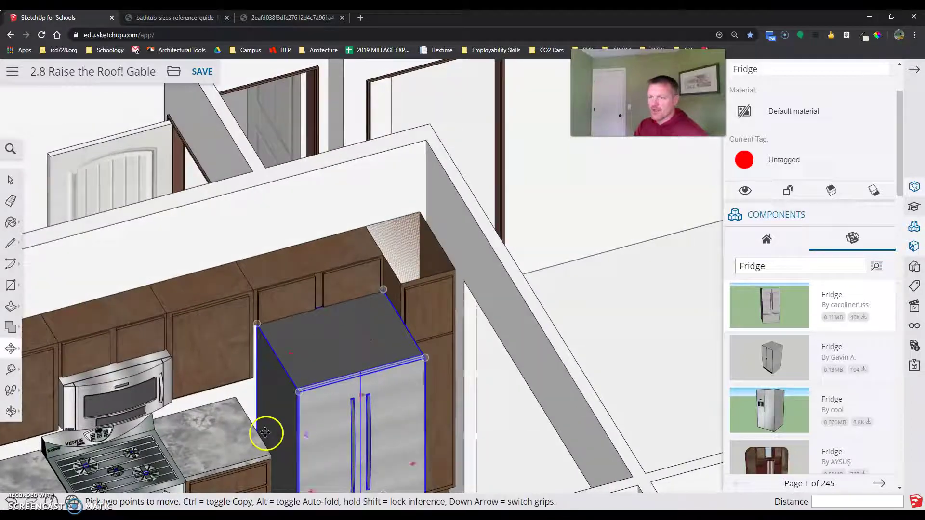
pyautogui.scroll(4, 254, 419)
pyautogui.scroll(3, 254, 412)
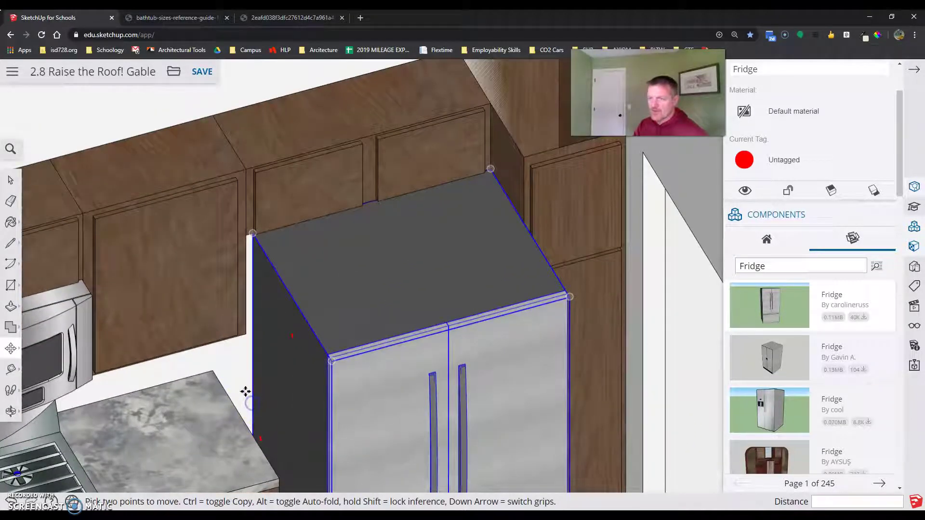
pyautogui.click(245, 391)
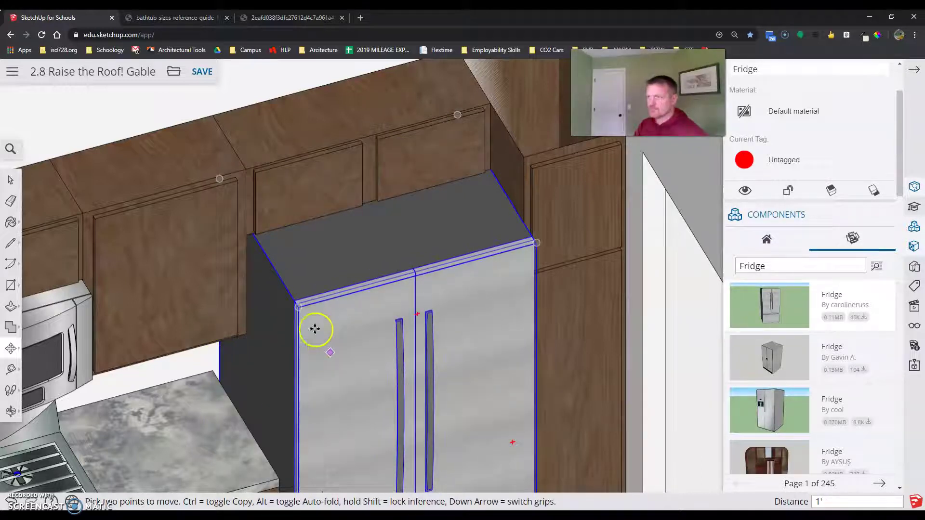
pyautogui.scroll(-5, 312, 352)
pyautogui.moveTo(309, 368); pyautogui.dragTo(378, 458, button='middle')
# - Orbit out to an overview and near-frontal view of the whole house, then pick the Eraser
pyautogui.scroll(-2, 255, 411)
pyautogui.scroll(-3, 351, 427)
pyautogui.moveTo(351, 427); pyautogui.dragTo(162, 418, button='middle')
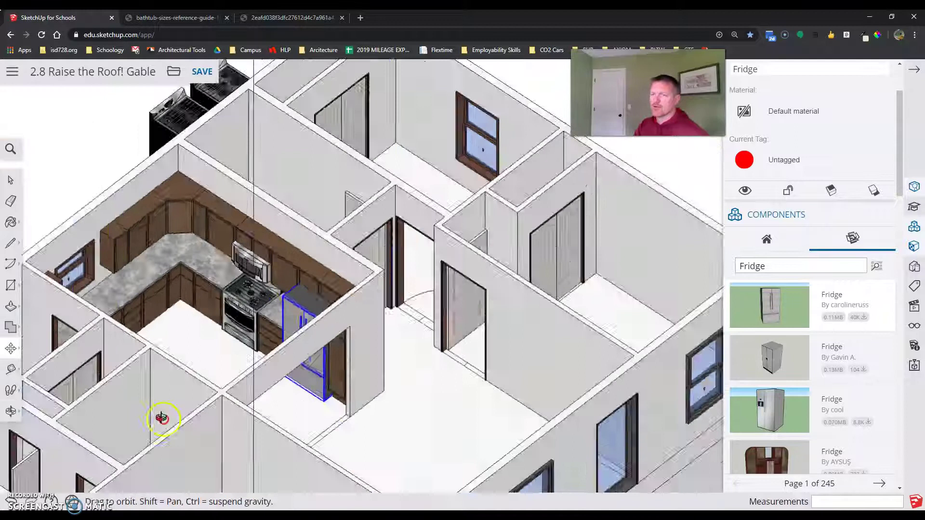
pyautogui.scroll(3, 162, 419)
pyautogui.scroll(2, 200, 374)
pyautogui.scroll(1, 200, 333)
pyautogui.moveTo(237, 386); pyautogui.dragTo(215, 413, button='middle')
pyautogui.scroll(-1, 200, 279)
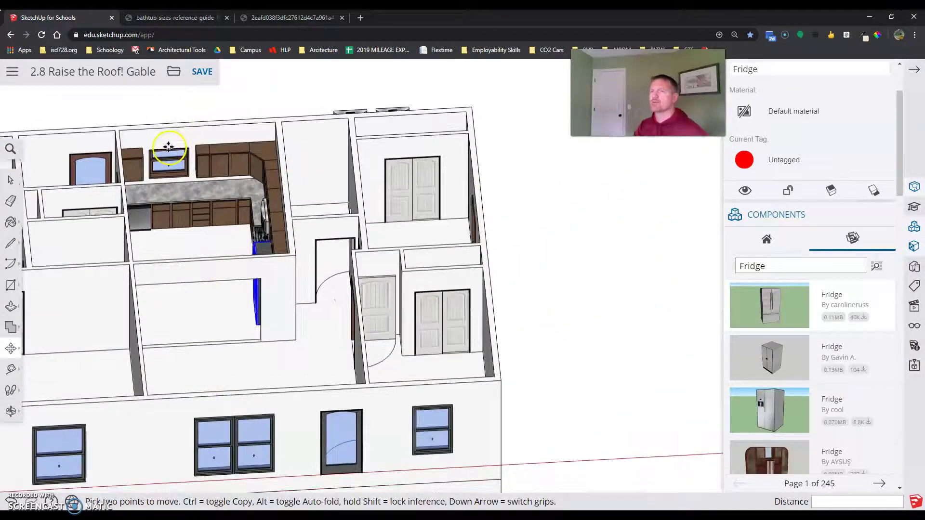
pyautogui.scroll(4, 180, 254)
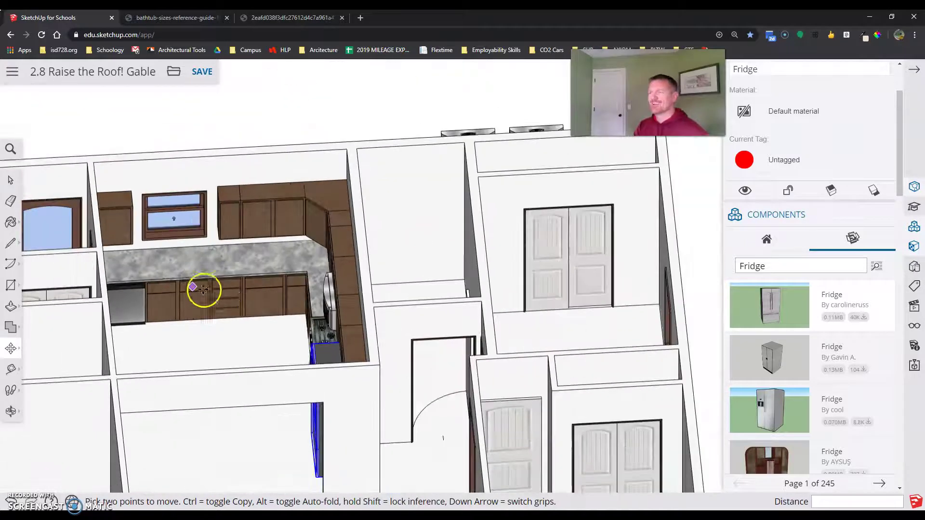
pyautogui.scroll(-1, 204, 289)
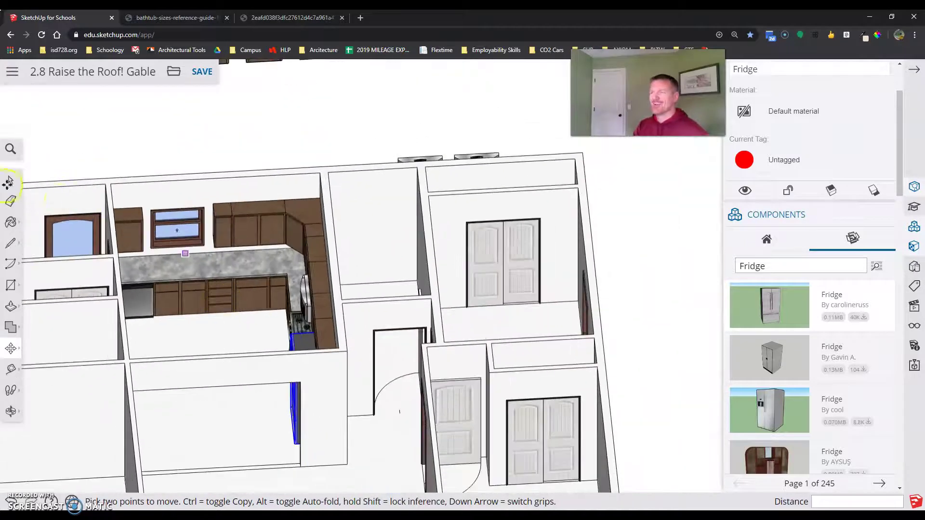
pyautogui.click(14, 202)
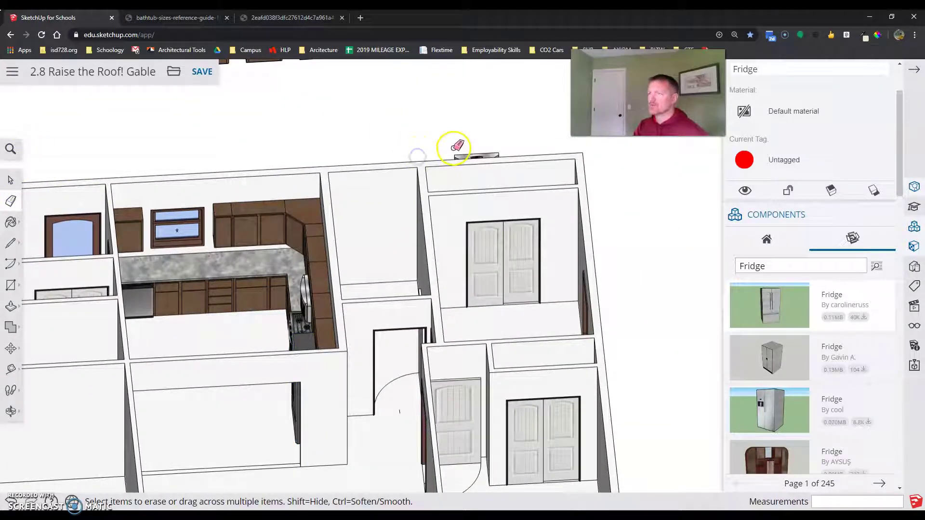
# - Search 3D Warehouse for Kitchen Sink models
pyautogui.scroll(6, 178, 253)
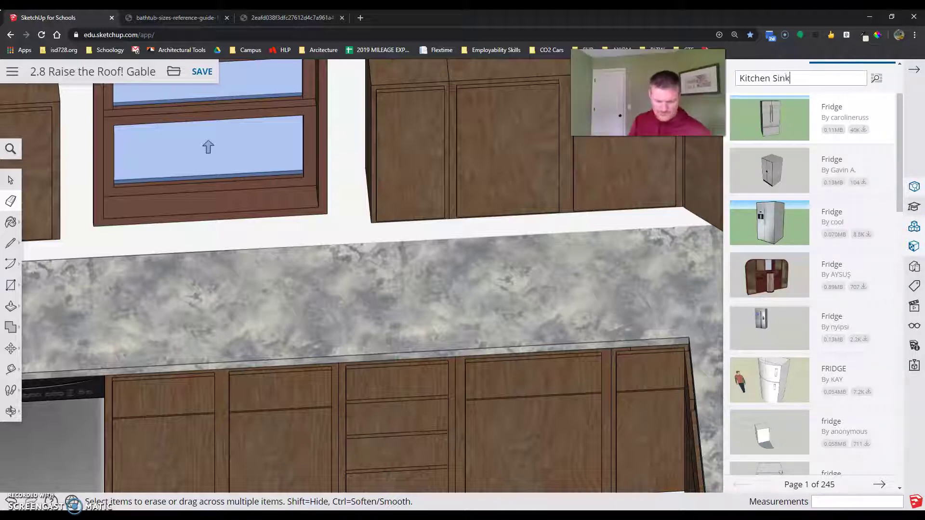
pyautogui.press('Return')
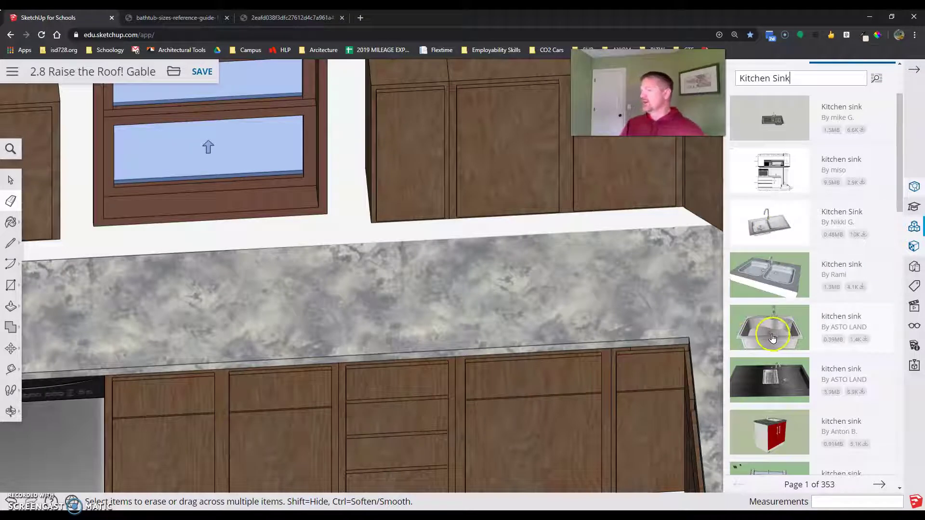
pyautogui.scroll(1, 770, 176)
pyautogui.scroll(-6, 766, 171)
pyautogui.scroll(-4, 762, 169)
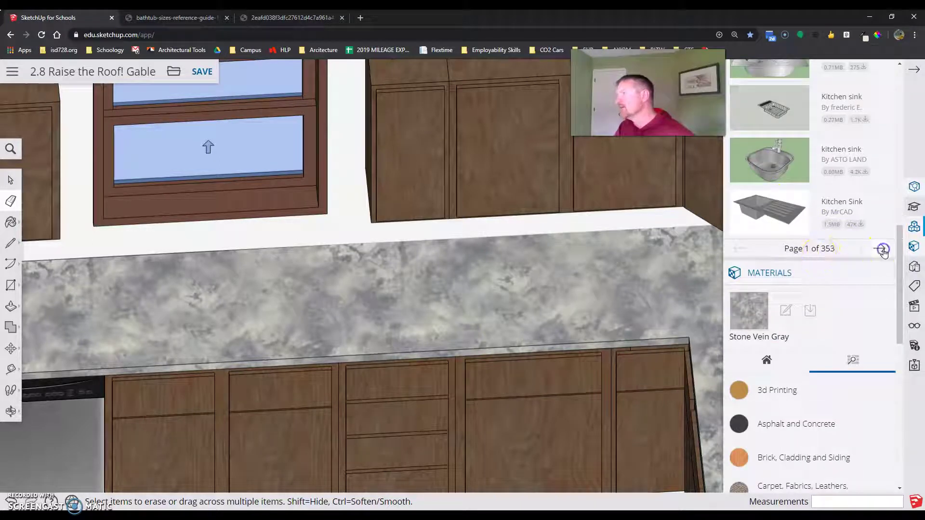
# - Page to the third results page and insert a sink cabinet model with a stone top
pyautogui.click(883, 249)
pyautogui.scroll(3, 870, 231)
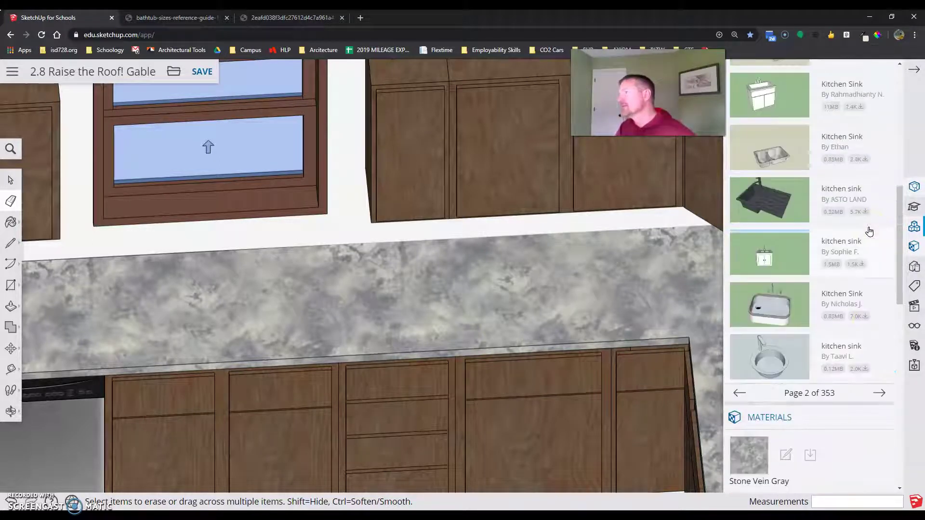
pyautogui.scroll(3, 869, 231)
pyautogui.scroll(1, 869, 231)
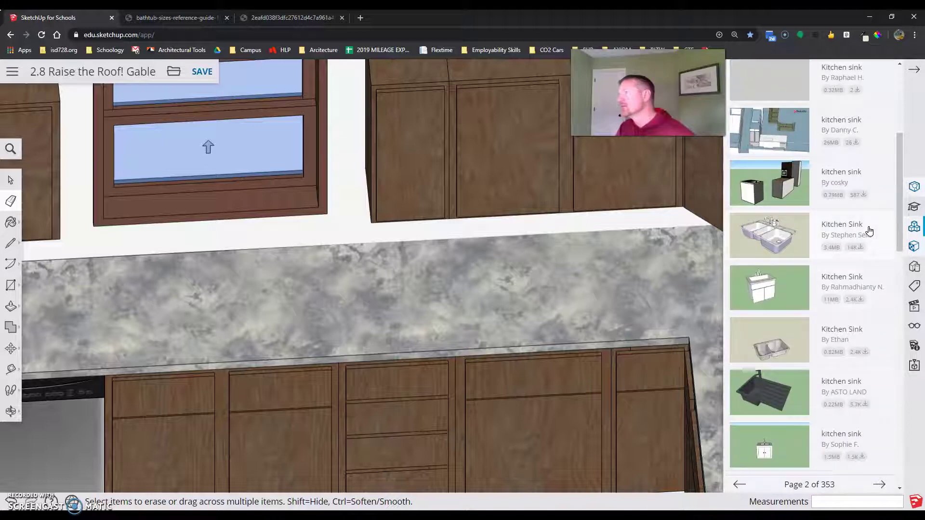
pyautogui.click(878, 485)
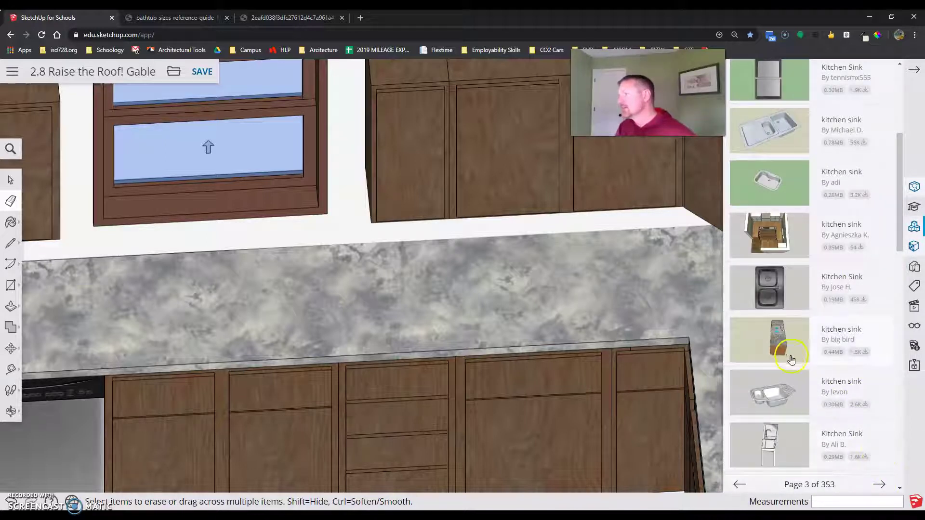
pyautogui.click(785, 340)
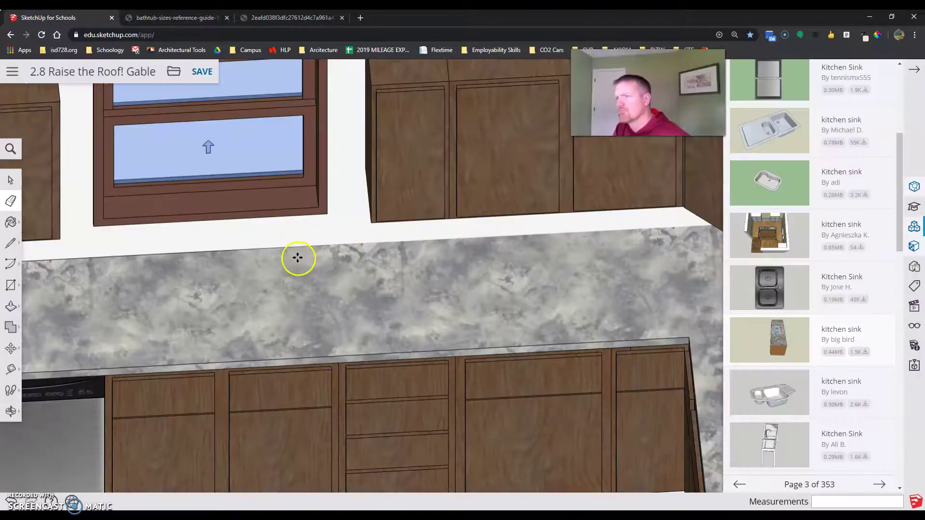
pyautogui.scroll(-4, 312, 275)
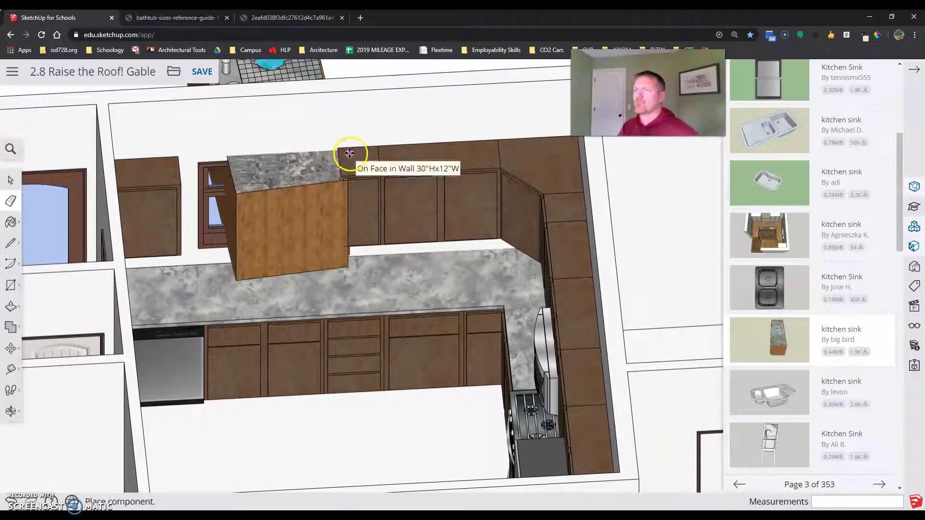
# - Cancel the first sink and download the first Kitchen Sink model from results page 2
pyautogui.press('Escape')
pyautogui.scroll(-5, 812, 375)
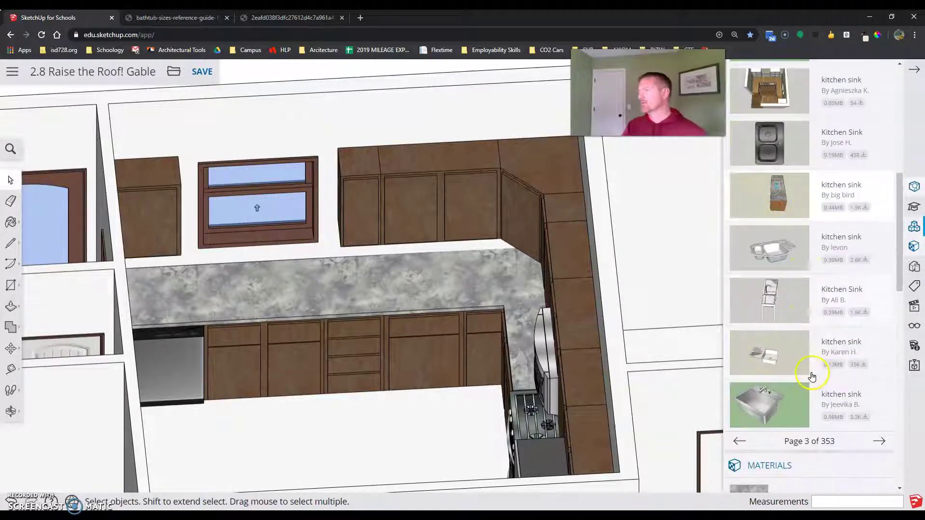
pyautogui.scroll(10, 805, 331)
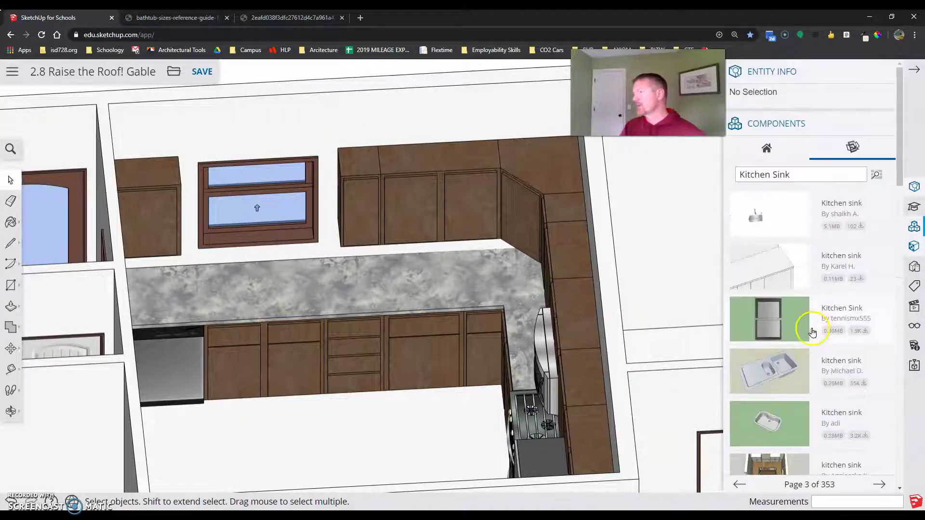
pyautogui.scroll(-3, 811, 325)
pyautogui.scroll(-6, 809, 366)
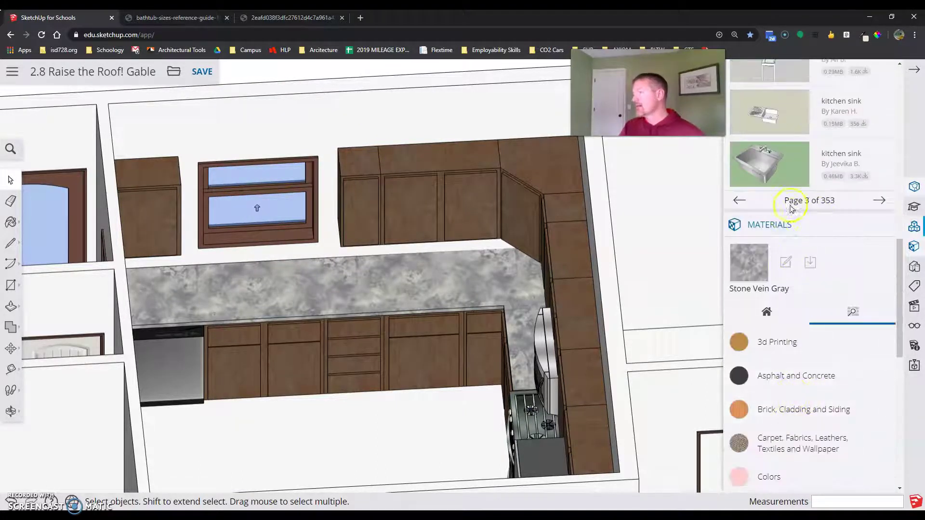
pyautogui.click(739, 200)
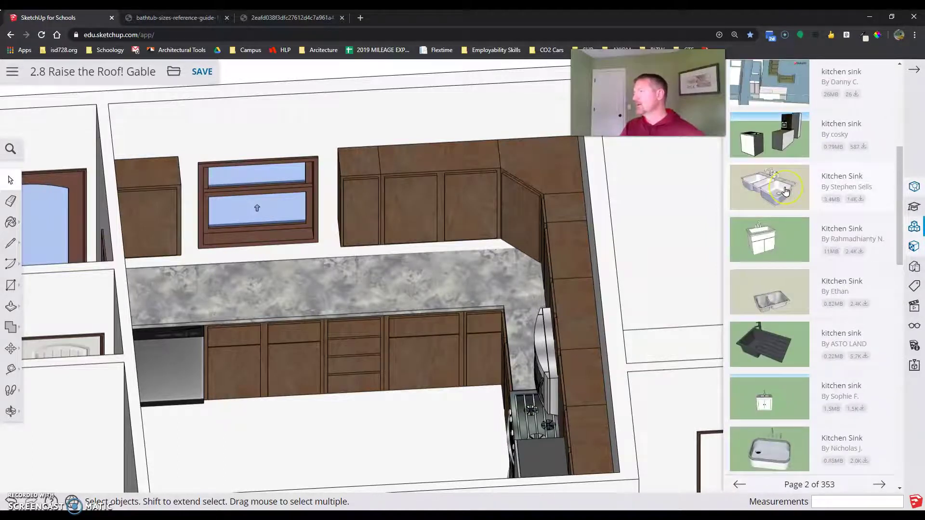
pyautogui.scroll(3, 785, 191)
pyautogui.scroll(-2, 738, 475)
pyautogui.scroll(2, 770, 338)
pyautogui.click(781, 211)
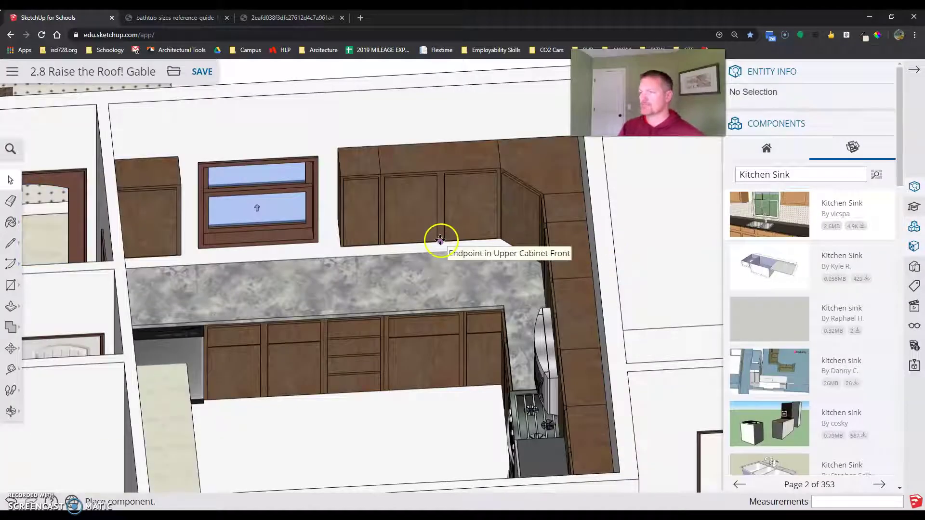
pyautogui.scroll(-6, 440, 241)
pyautogui.scroll(-3, 403, 265)
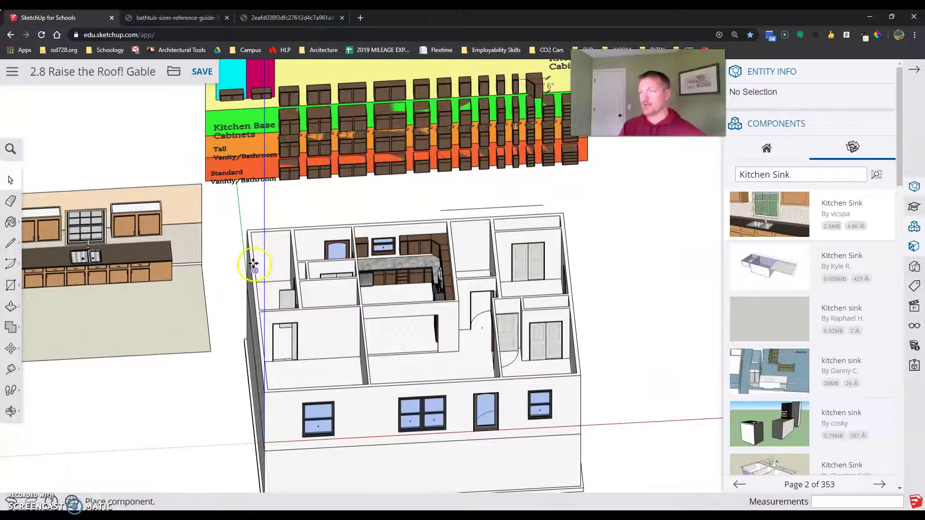
# - Place the downloaded Kitchen Sink model beside the house and zoom in on it
pyautogui.click(222, 268)
pyautogui.scroll(2, 186, 256)
pyautogui.scroll(-3, 186, 255)
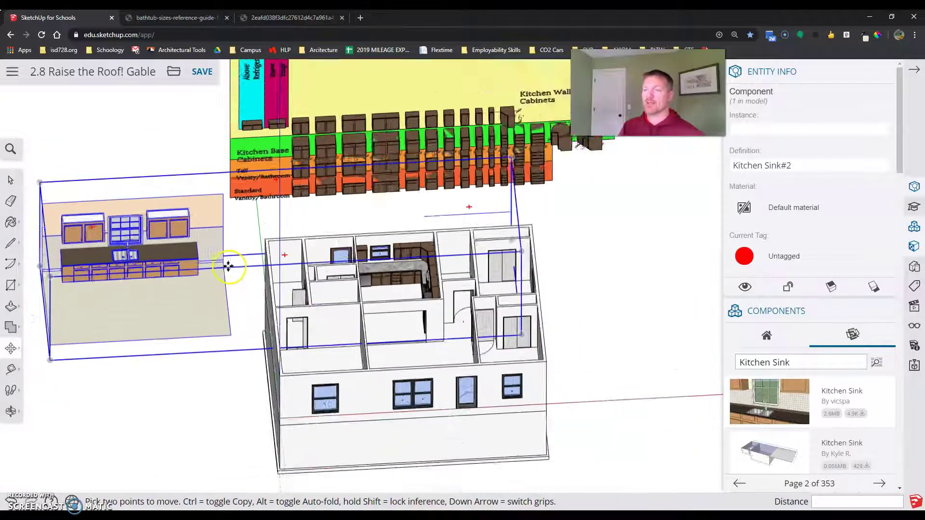
pyautogui.scroll(1, 178, 244)
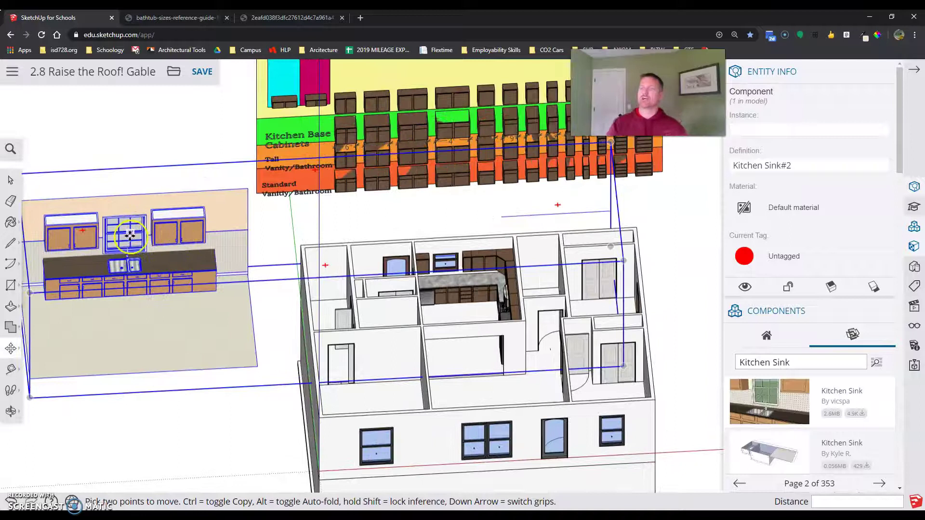
pyautogui.scroll(4, 130, 236)
pyautogui.scroll(3, 144, 292)
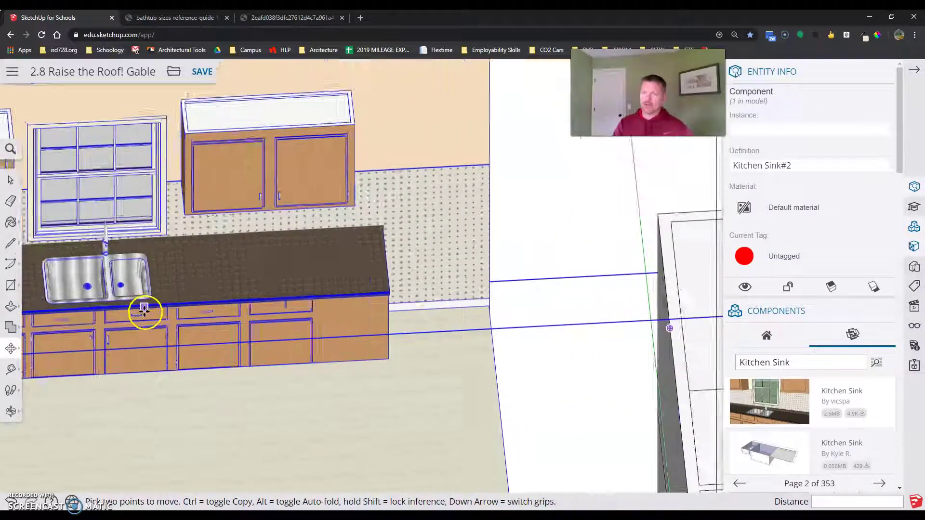
pyautogui.scroll(-1, 149, 299)
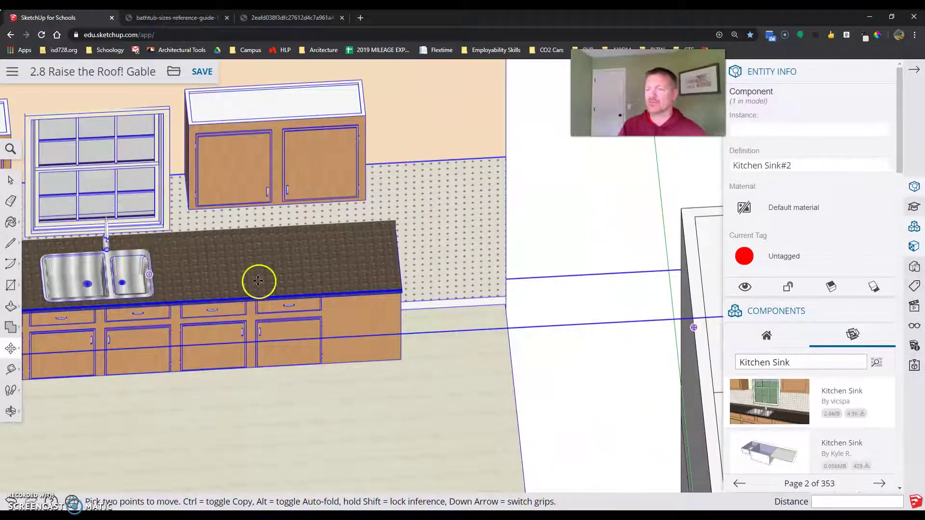
# - Select the double sink, both drains and the faucet, and copy them
pyautogui.click(10, 181)
pyautogui.click(200, 247)
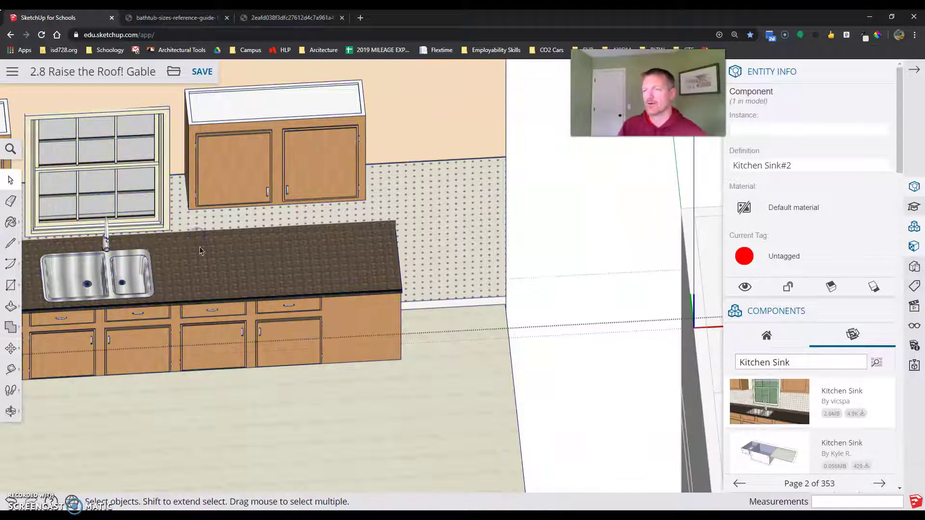
pyautogui.scroll(-2, 271, 285)
pyautogui.scroll(4, 139, 264)
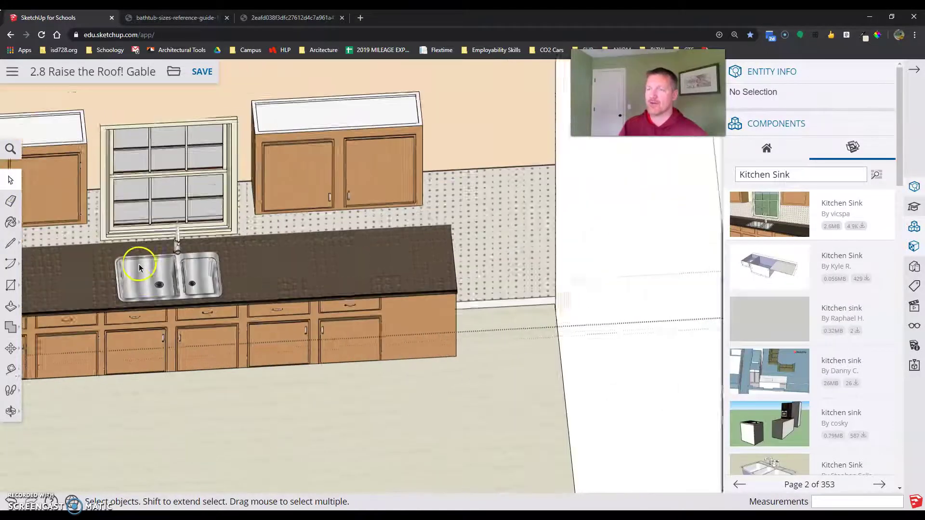
pyautogui.moveTo(336, 329); pyautogui.dragTo(337, 330)
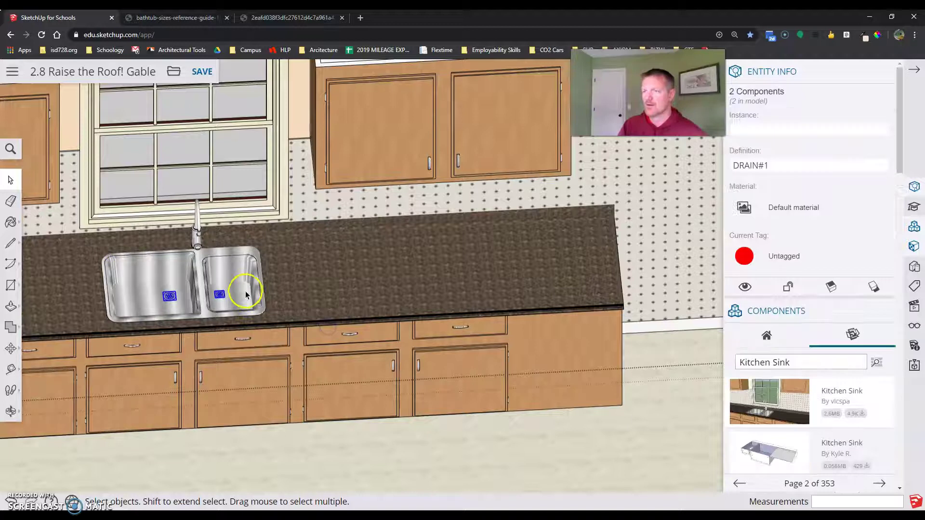
pyautogui.keyDown('shift'); pyautogui.click(232, 259); pyautogui.keyUp('shift')
pyautogui.keyDown('shift'); pyautogui.click(196, 236); pyautogui.keyUp('shift')
pyautogui.keyDown('shift'); pyautogui.click(218, 260); pyautogui.keyUp('shift')
pyautogui.keyDown('shift'); pyautogui.click(182, 238); pyautogui.keyUp('shift')
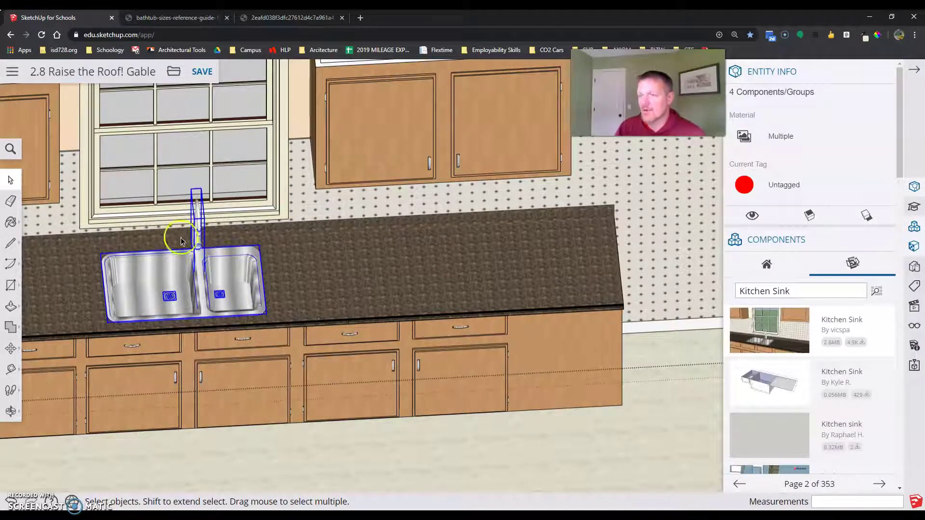
pyautogui.rightClick(201, 291)
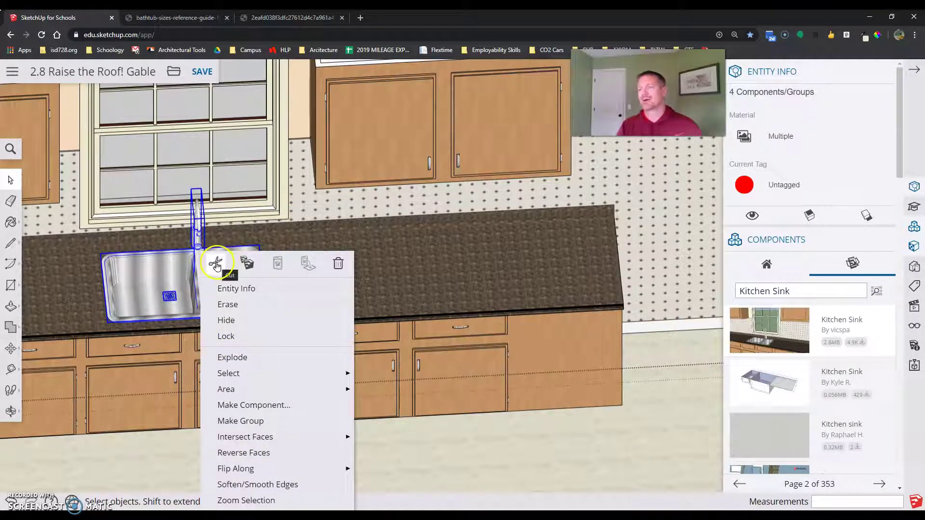
pyautogui.click(243, 271)
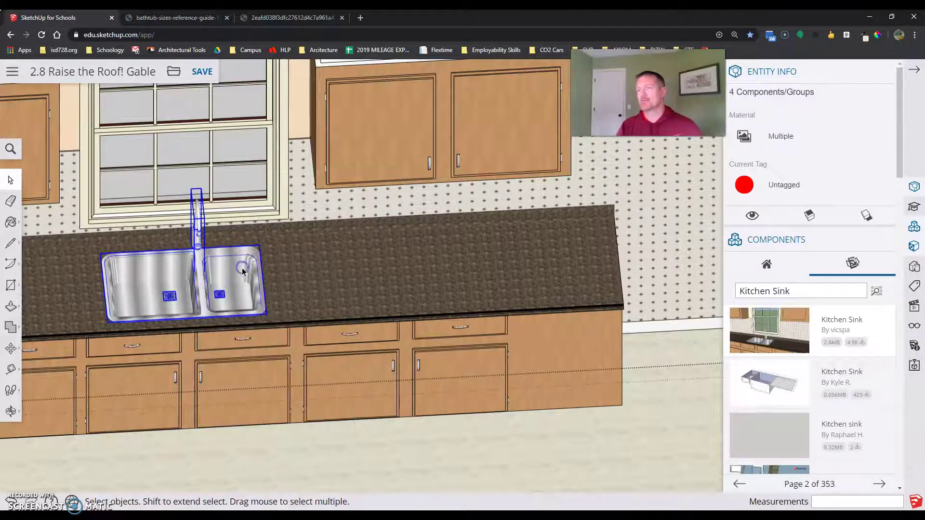
pyautogui.scroll(-6, 219, 264)
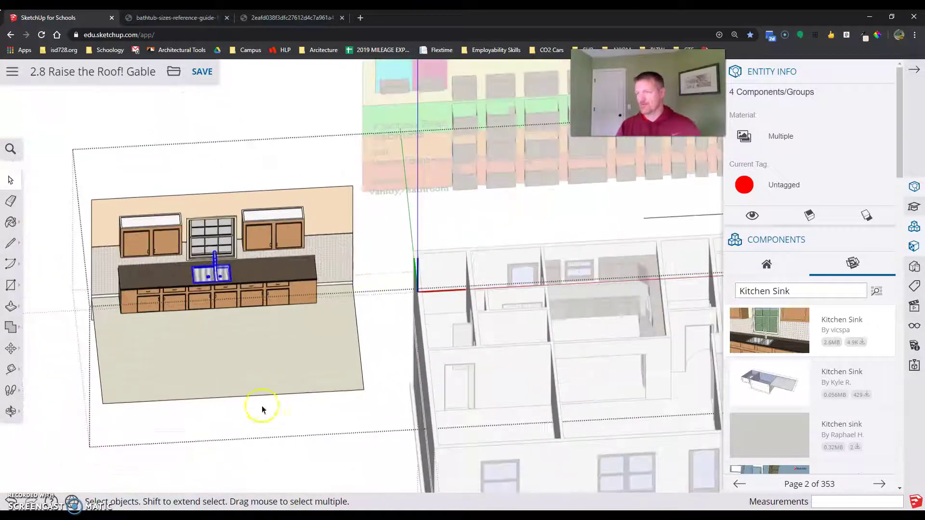
# - Paste the copied double sink, drains and faucet just above the house's kitchen counter
pyautogui.click(306, 461)
pyautogui.scroll(5, 469, 325)
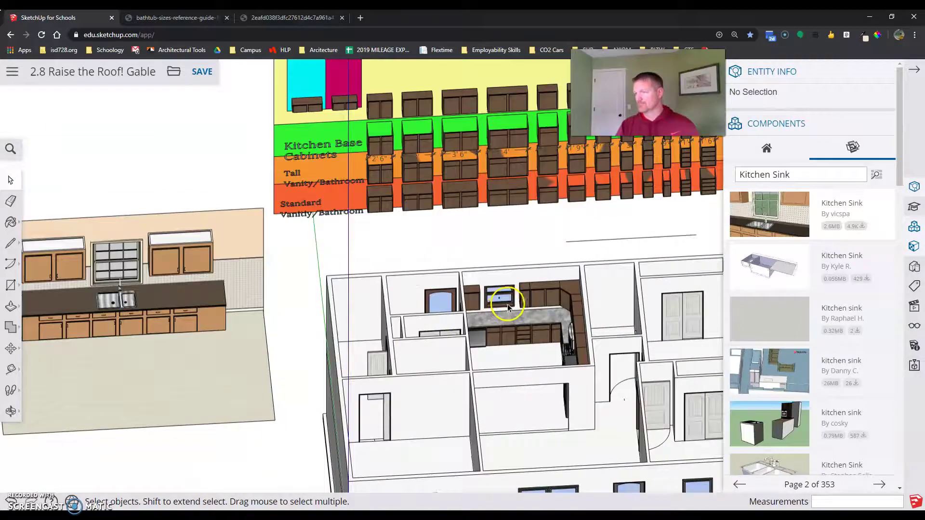
pyautogui.scroll(6, 511, 308)
pyautogui.rightClick(417, 357)
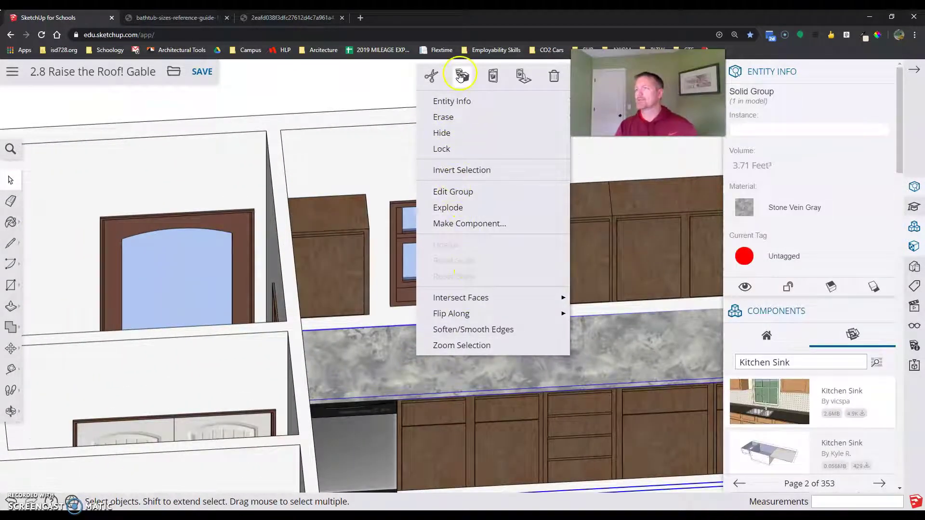
pyautogui.hotkey('ctrl', 'v')
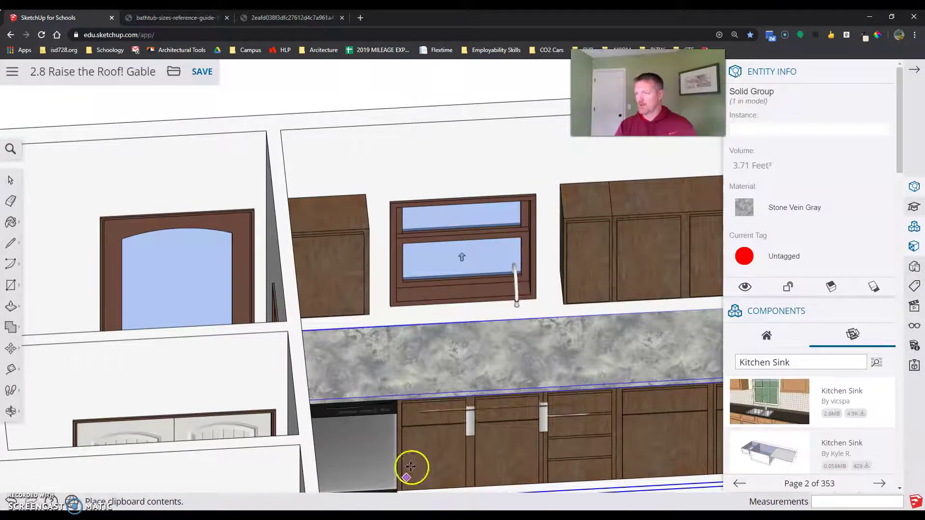
pyautogui.scroll(-5, 413, 368)
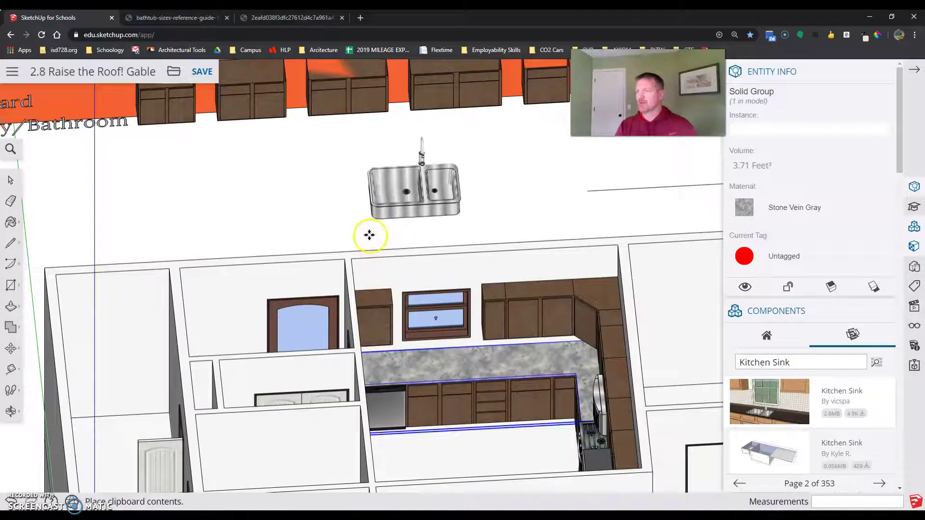
pyautogui.click(370, 236)
pyautogui.scroll(2, 446, 166)
pyautogui.scroll(3, 446, 167)
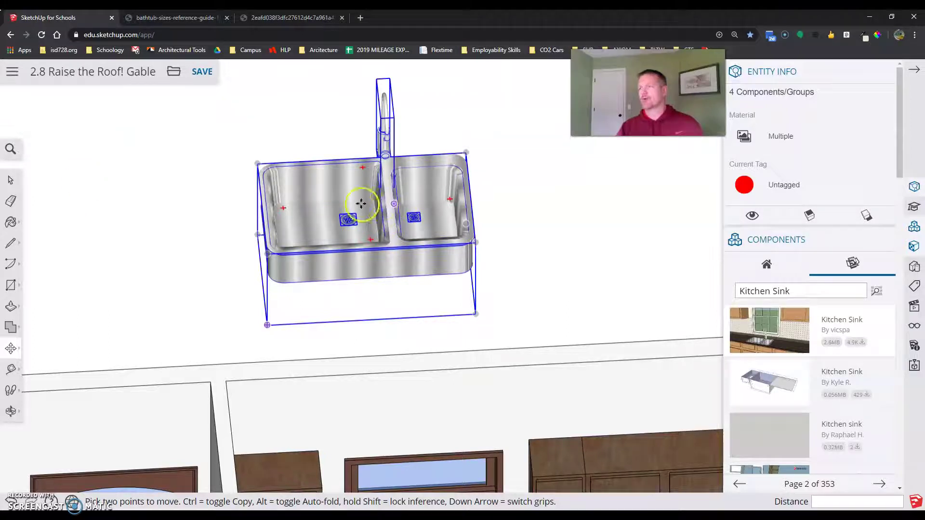
# - Group the pasted sink and faucet into a single object
pyautogui.click(6, 182)
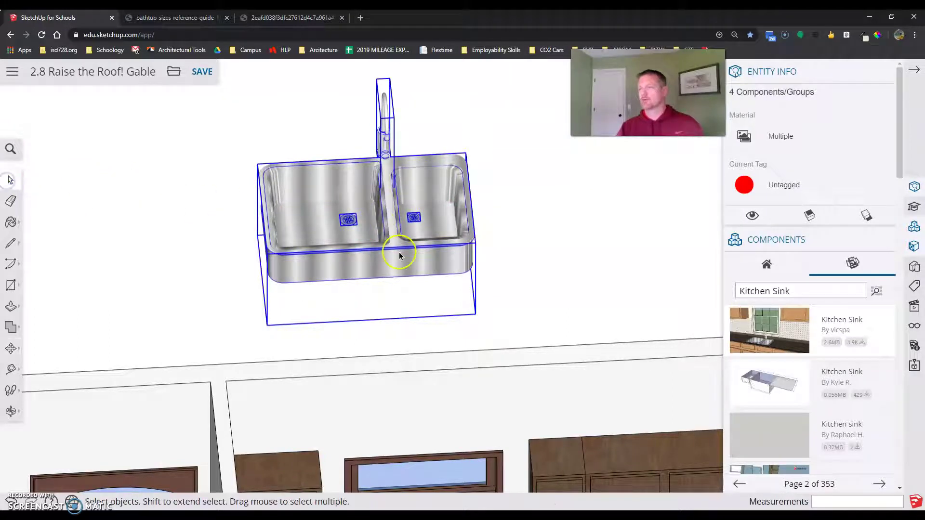
pyautogui.click(400, 252)
pyautogui.rightClick(399, 252)
pyautogui.click(522, 157)
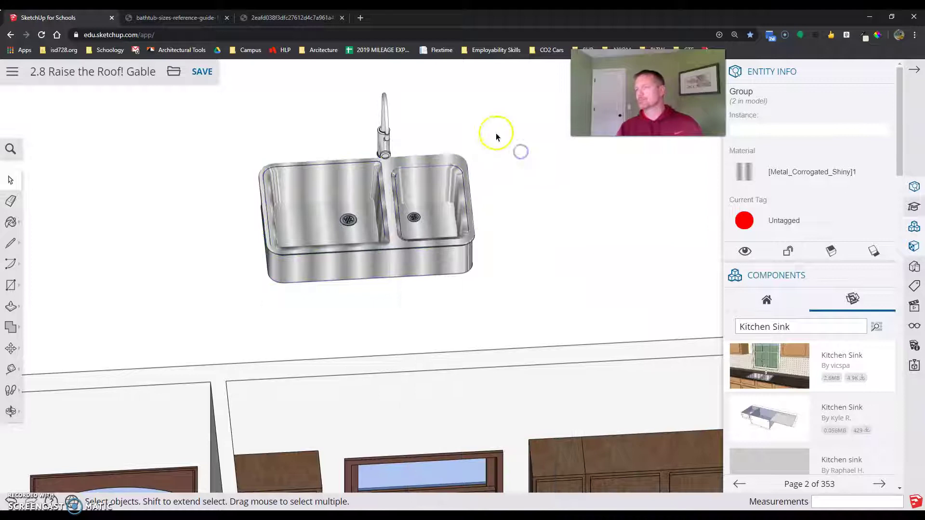
pyautogui.moveTo(485, 131); pyautogui.dragTo(297, 275)
pyautogui.rightClick(392, 230)
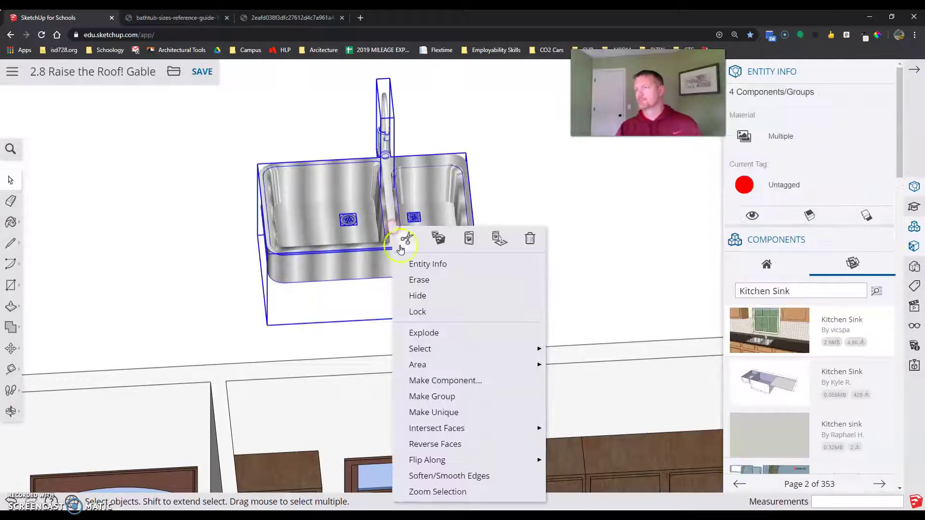
pyautogui.click(457, 393)
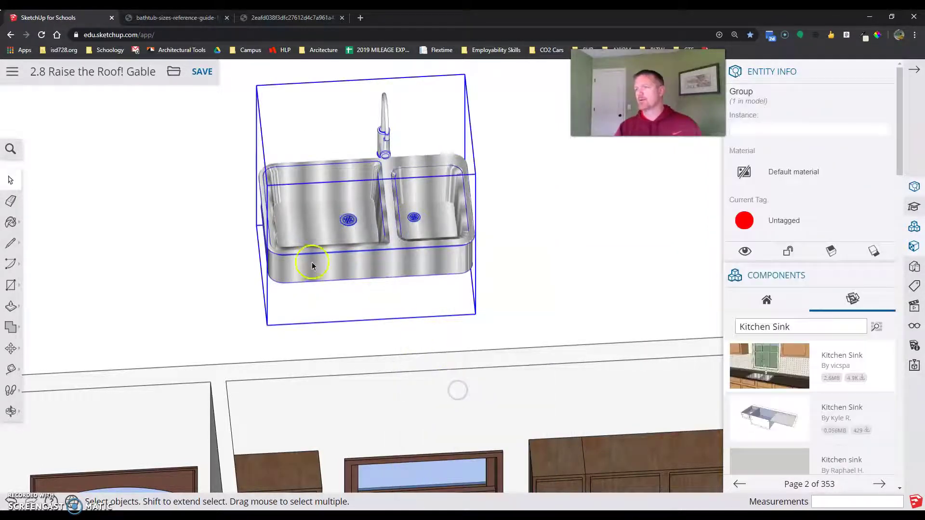
# - Move the sink group by its top midpoint onto the countertop beneath the kitchen window
pyautogui.scroll(3, 286, 183)
pyautogui.moveTo(264, 221); pyautogui.dragTo(136, 250, button='middle')
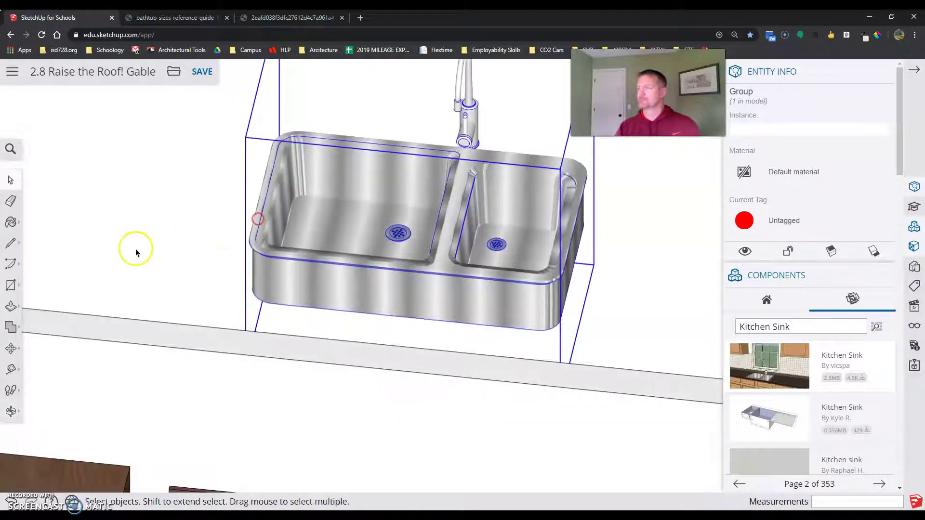
pyautogui.click(12, 348)
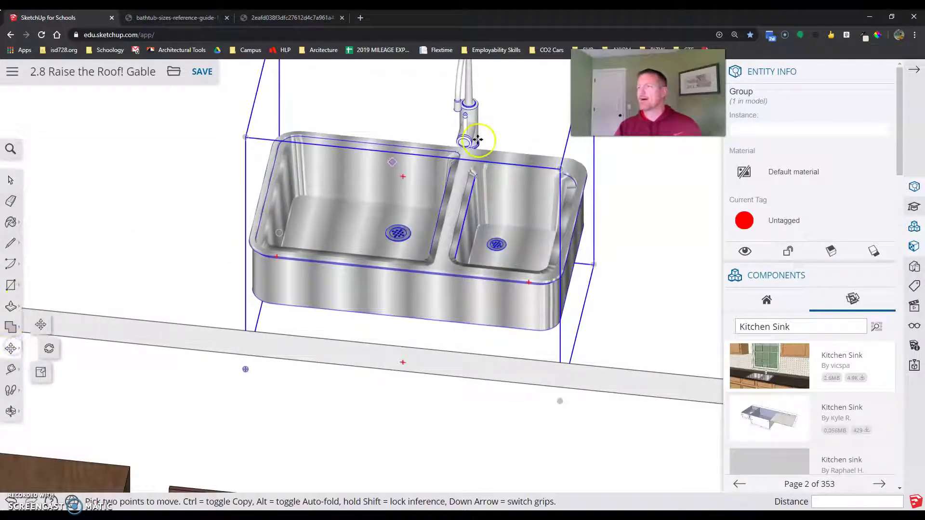
pyautogui.click(432, 143)
pyautogui.scroll(-6, 432, 144)
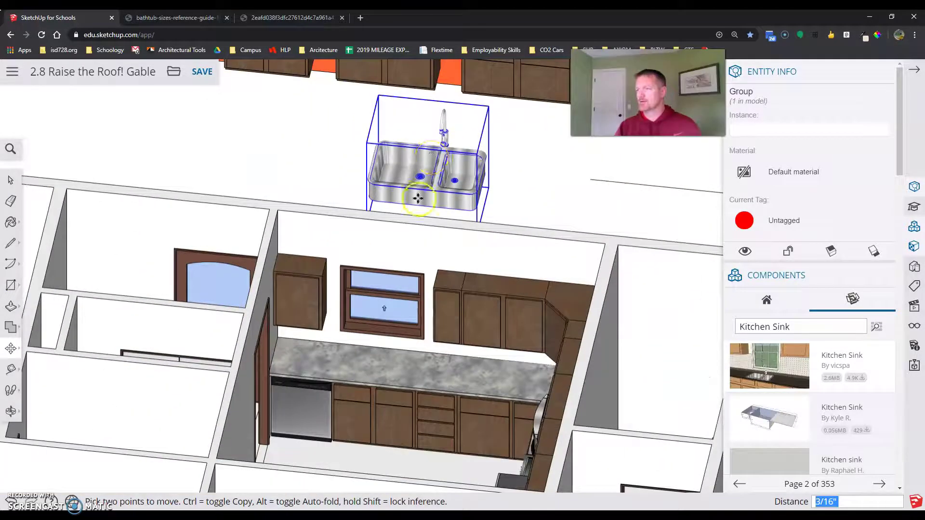
pyautogui.click(378, 339)
pyautogui.scroll(5, 378, 339)
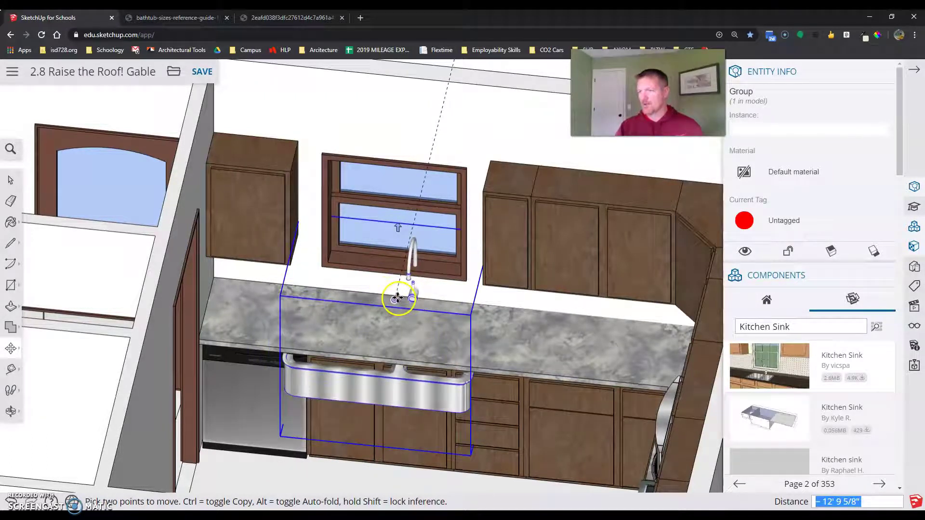
pyautogui.click(394, 294)
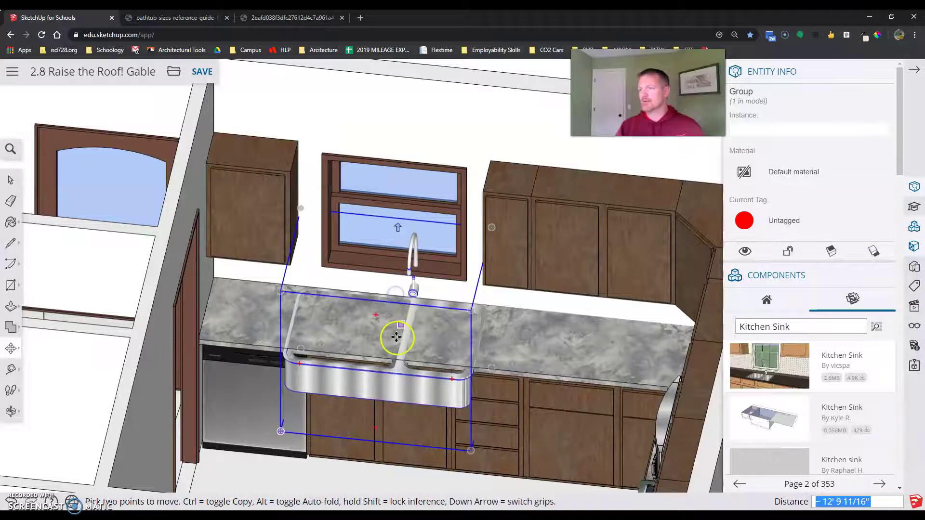
pyautogui.scroll(1, 399, 335)
pyautogui.scroll(3, 399, 335)
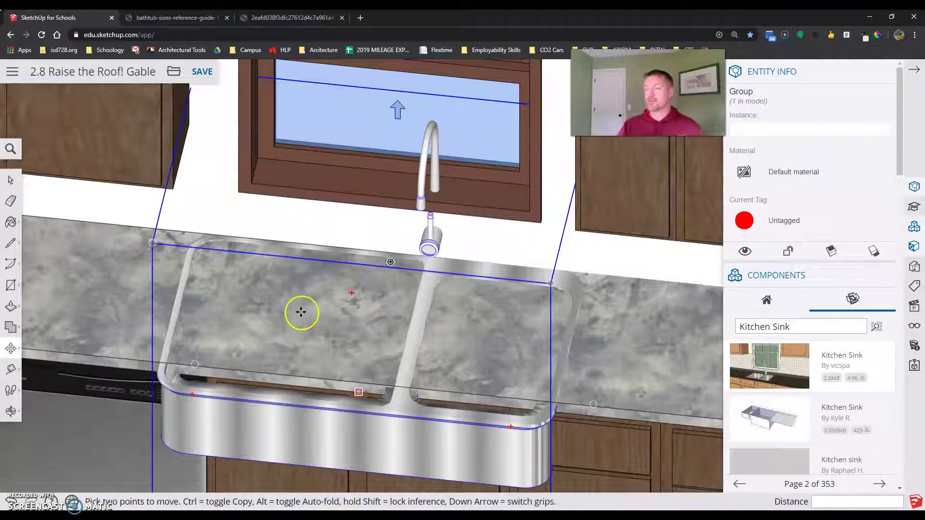
pyautogui.scroll(-1, 300, 313)
pyautogui.scroll(-2, 270, 318)
pyautogui.scroll(-1, 169, 324)
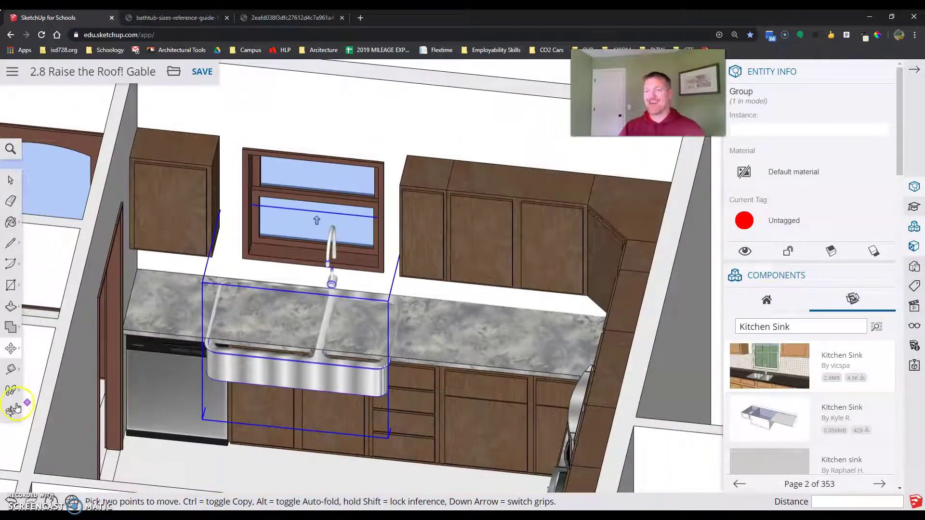
pyautogui.click(13, 351)
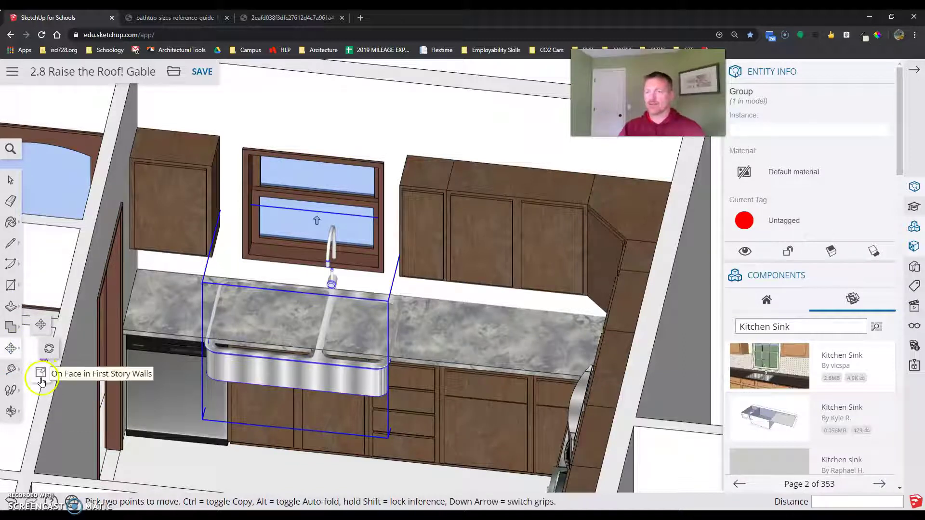
# - Scale the sink group uniformly from a corner grip down to 0.63
pyautogui.click(41, 380)
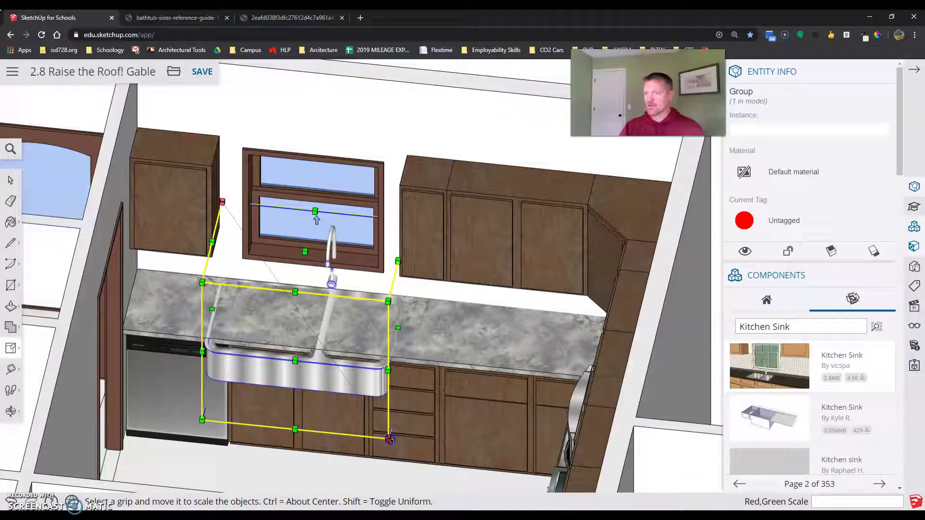
pyautogui.click(389, 438)
pyautogui.moveTo(369, 394); pyautogui.dragTo(332, 351)
pyautogui.click(285, 293)
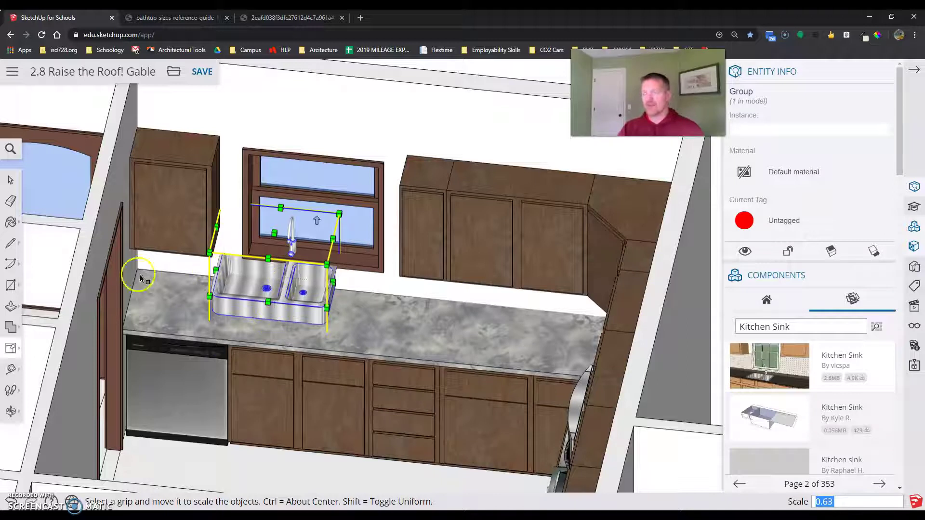
pyautogui.click(11, 182)
pyautogui.click(283, 307)
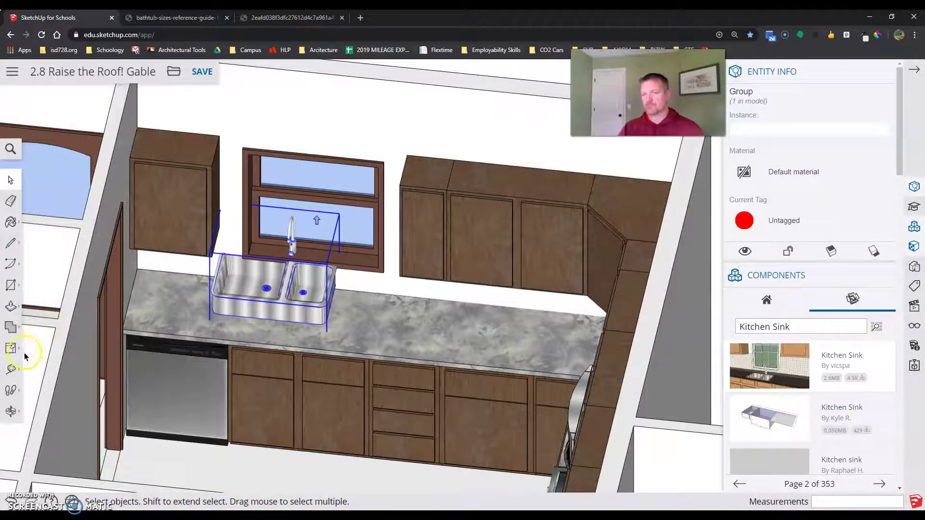
pyautogui.click(12, 352)
# - Slide the scaled sink along the counter toward the centre under the window
pyautogui.click(40, 325)
pyautogui.click(269, 302)
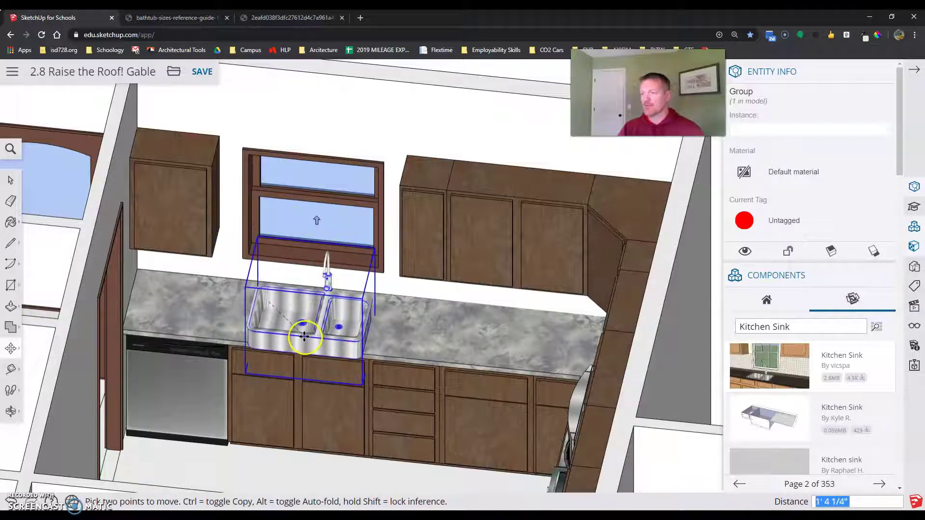
pyautogui.scroll(2, 305, 336)
pyautogui.click(305, 336)
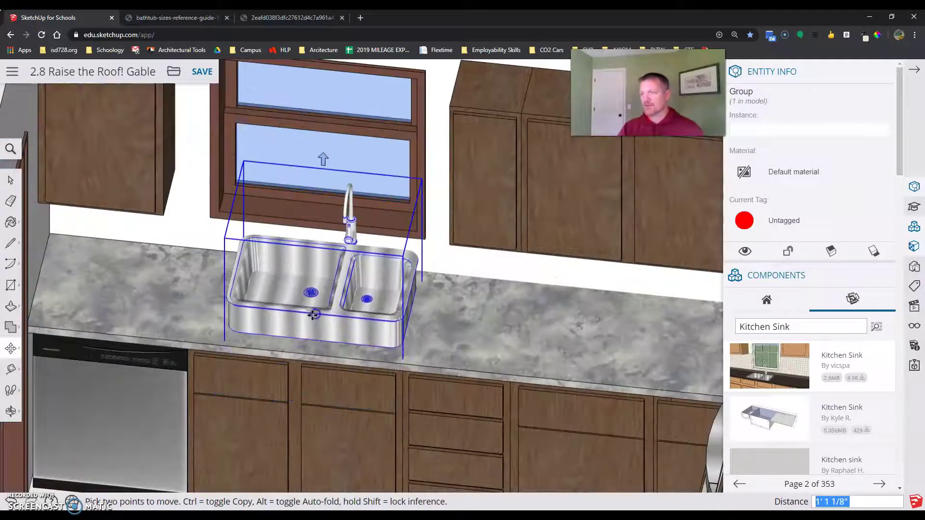
pyautogui.scroll(4, 308, 318)
pyautogui.scroll(3, 316, 318)
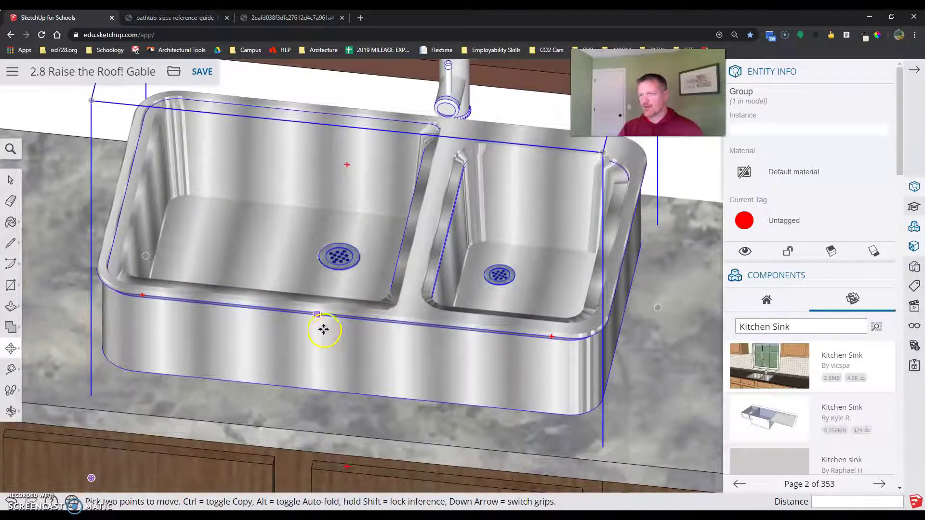
pyautogui.click(331, 313)
pyautogui.scroll(4, 331, 314)
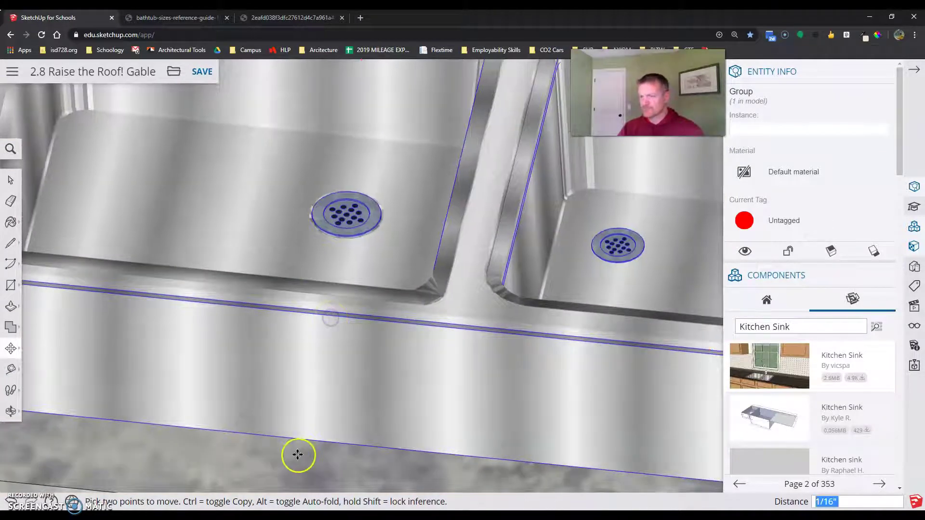
pyautogui.scroll(-8, 299, 456)
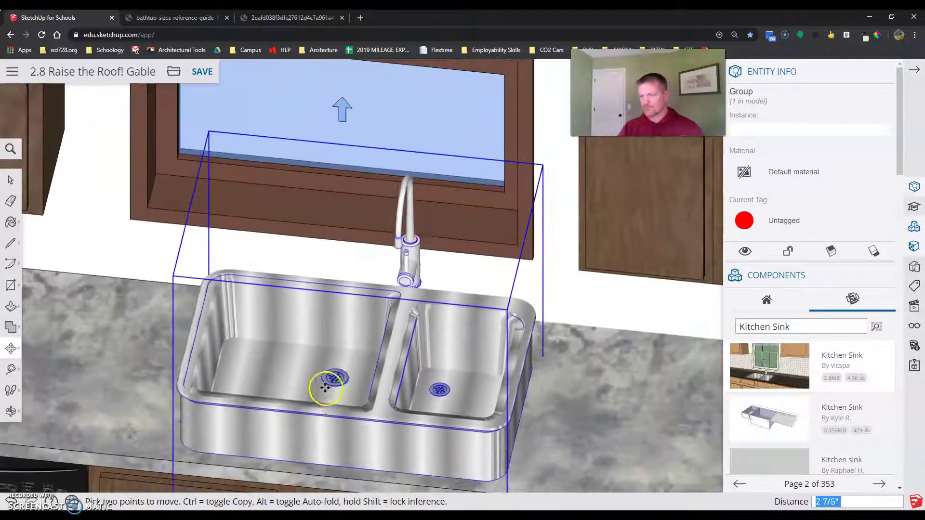
# - Lower the sink into the countertop, checking its depth from several angles
pyautogui.moveTo(325, 388); pyautogui.dragTo(299, 409, button='middle')
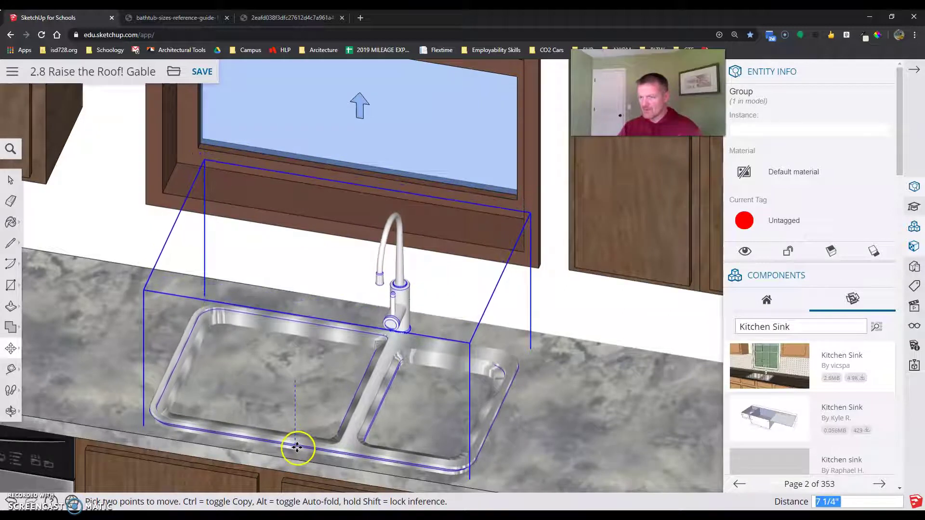
pyautogui.click(297, 453)
pyautogui.scroll(-2, 392, 405)
pyautogui.moveTo(392, 405); pyautogui.dragTo(376, 421, button='middle')
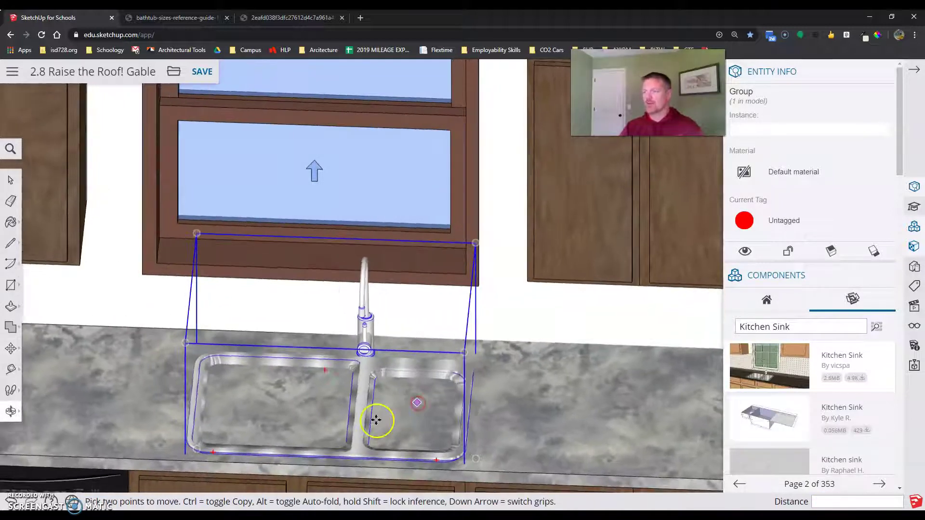
pyautogui.scroll(3, 376, 421)
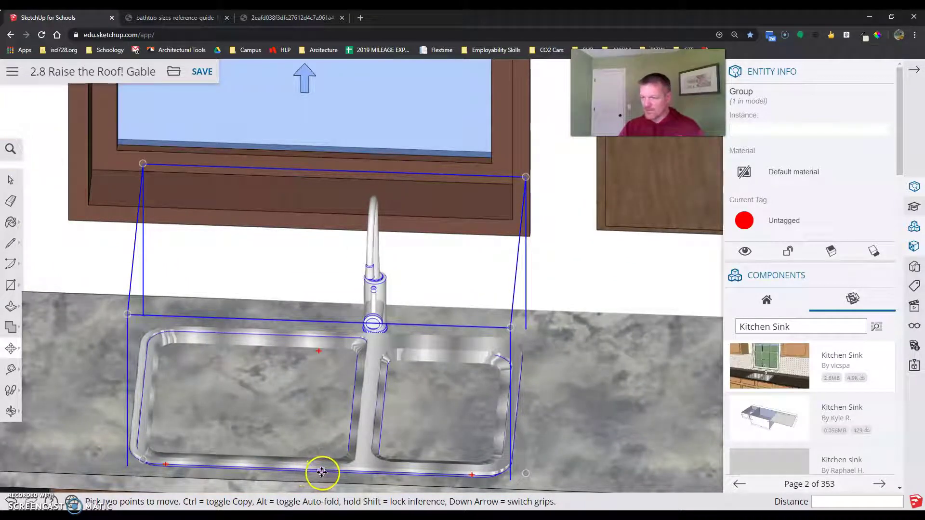
pyautogui.scroll(-5, 325, 474)
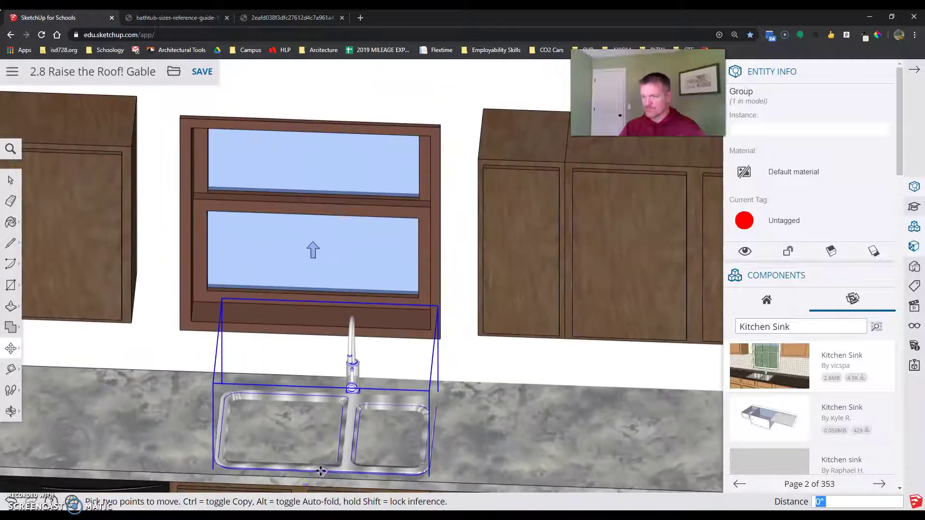
pyautogui.click(304, 466)
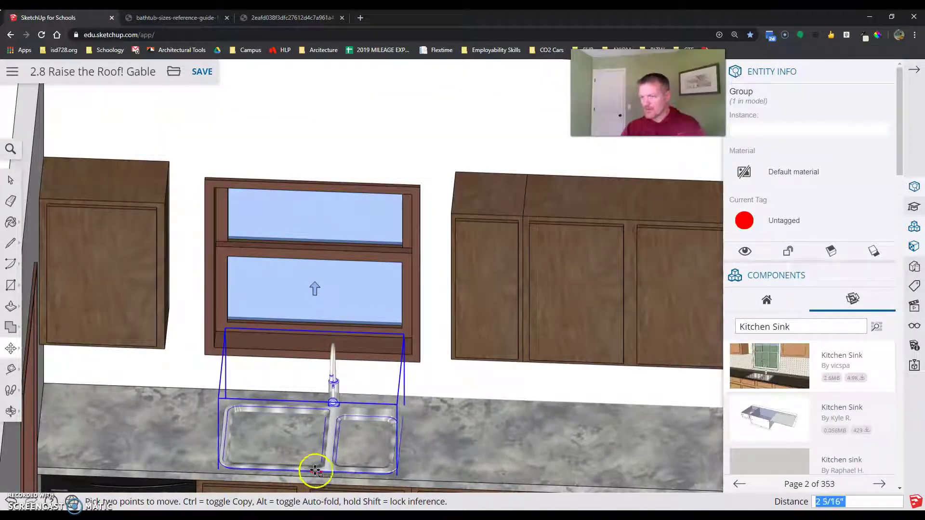
pyautogui.scroll(-3, 303, 477)
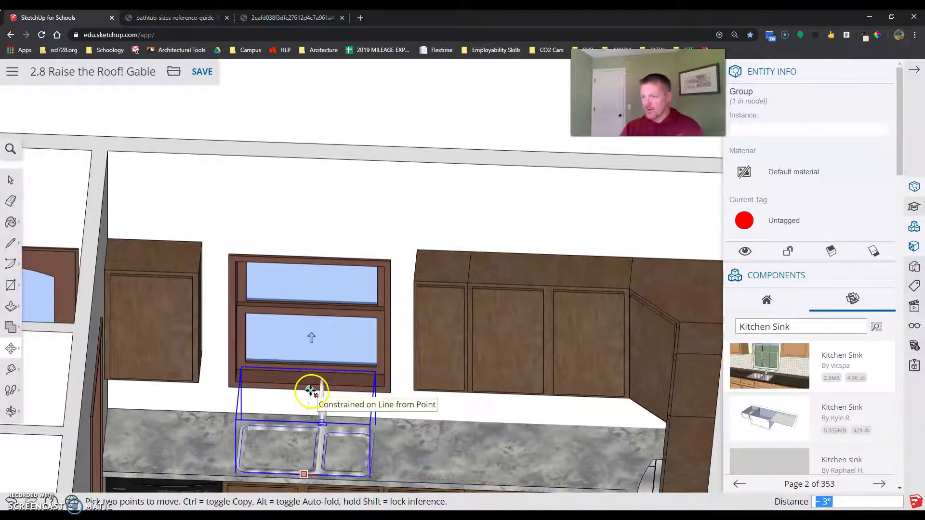
pyautogui.click(311, 392)
pyautogui.moveTo(347, 378); pyautogui.dragTo(373, 475, button='middle')
pyautogui.scroll(5, 371, 477)
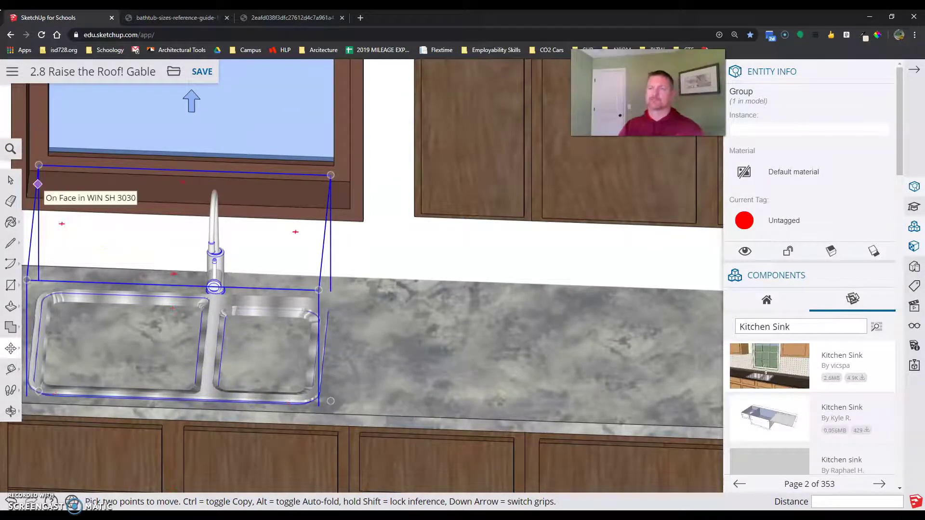
pyautogui.click(10, 180)
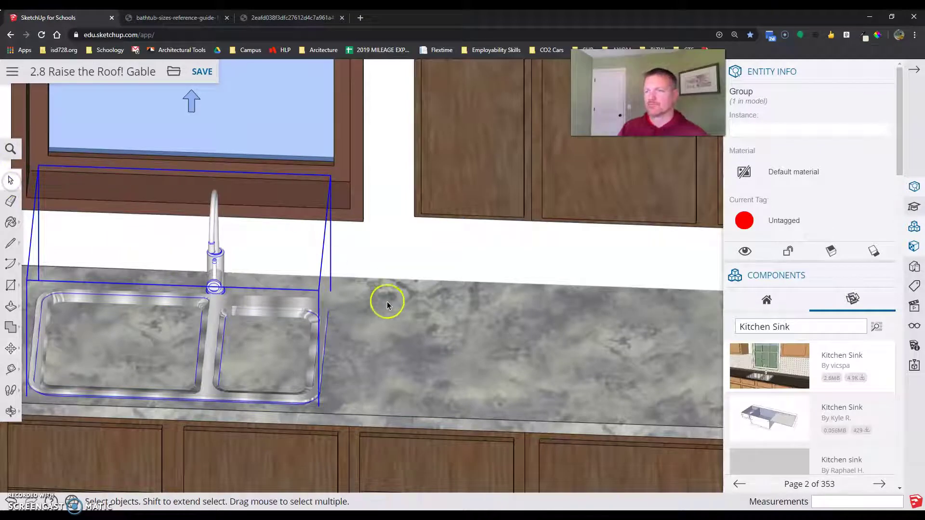
# - Inside the countertop group, intersect the counter's top face with the sink using Intersect Faces
pyautogui.click(384, 320)
pyautogui.click(318, 329)
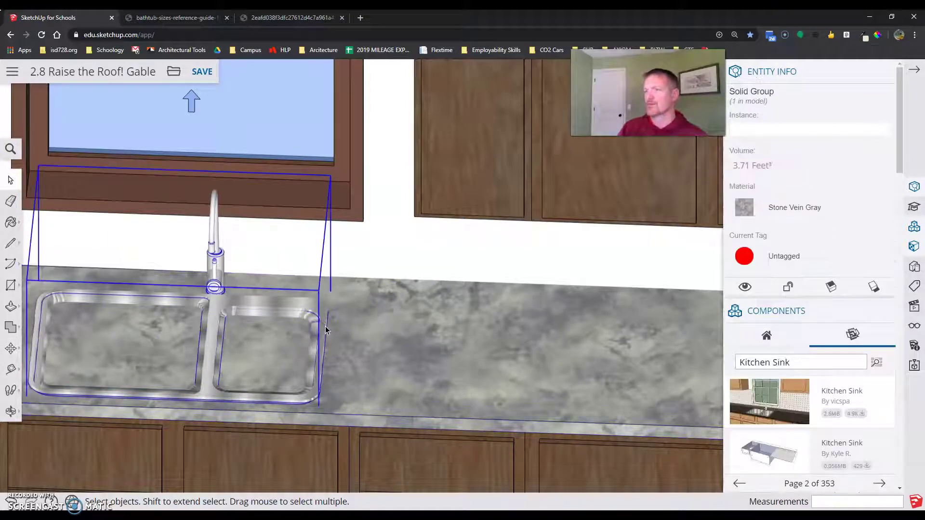
pyautogui.doubleClick(354, 327)
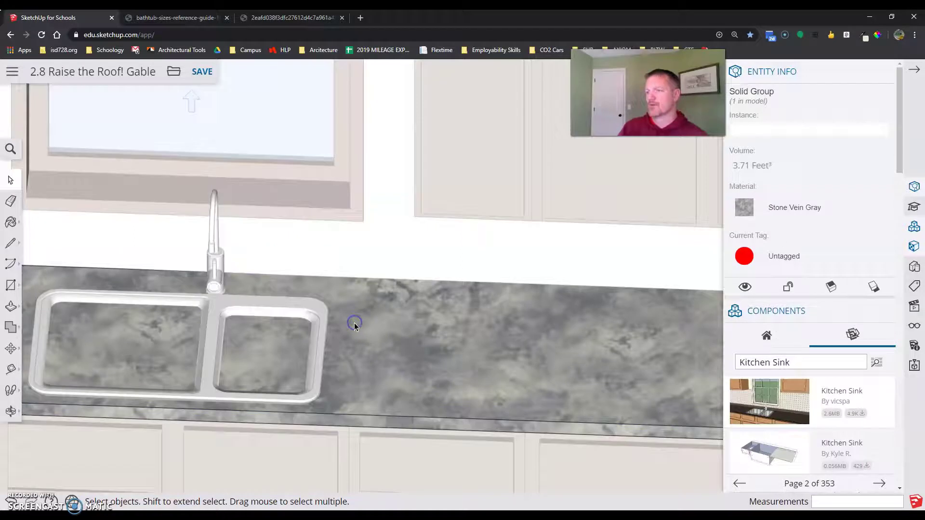
pyautogui.click(353, 342)
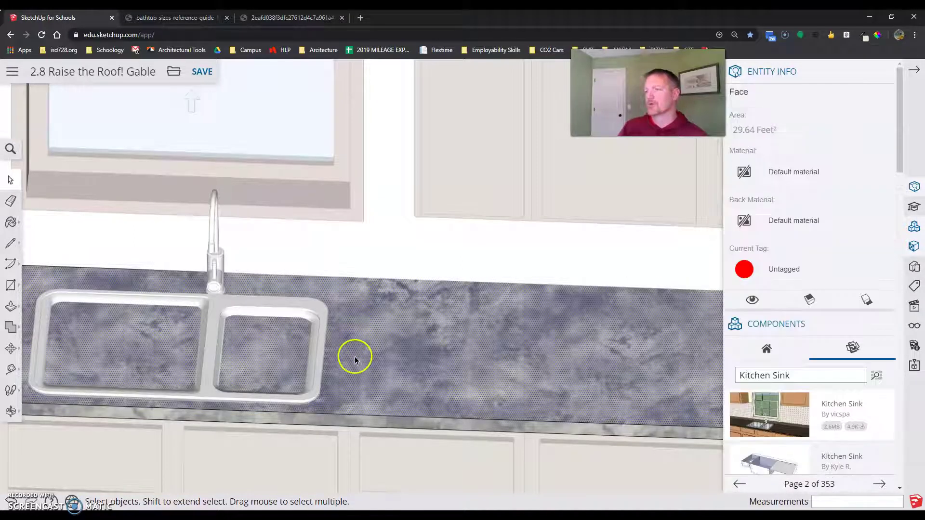
pyautogui.rightClick(345, 349)
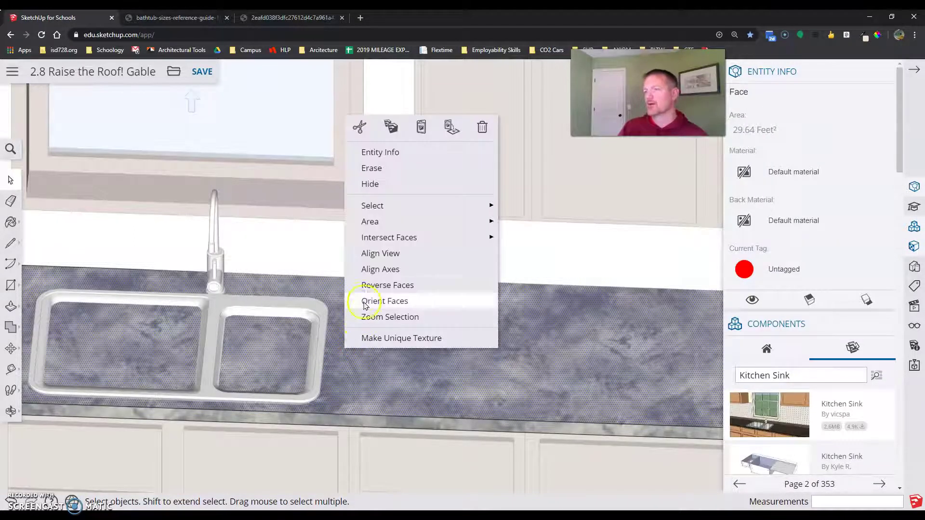
pyautogui.moveTo(384, 242)
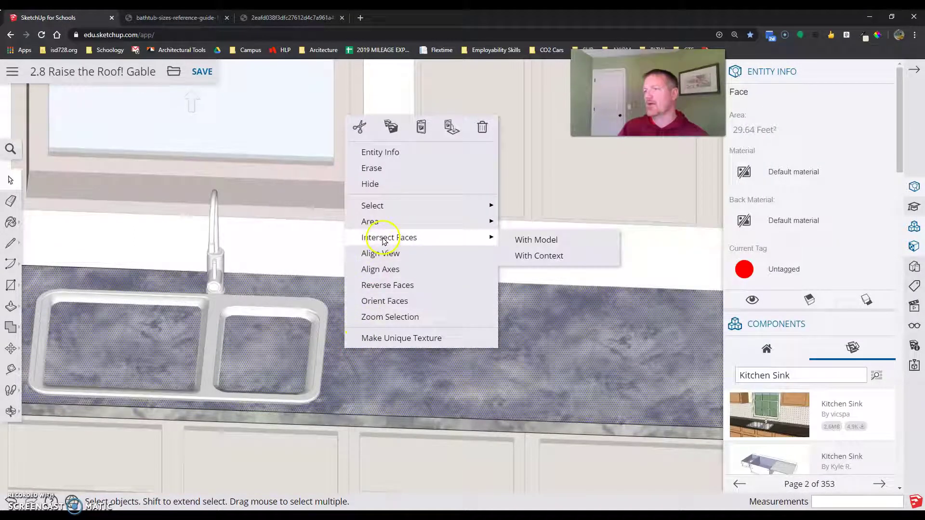
pyautogui.click(523, 241)
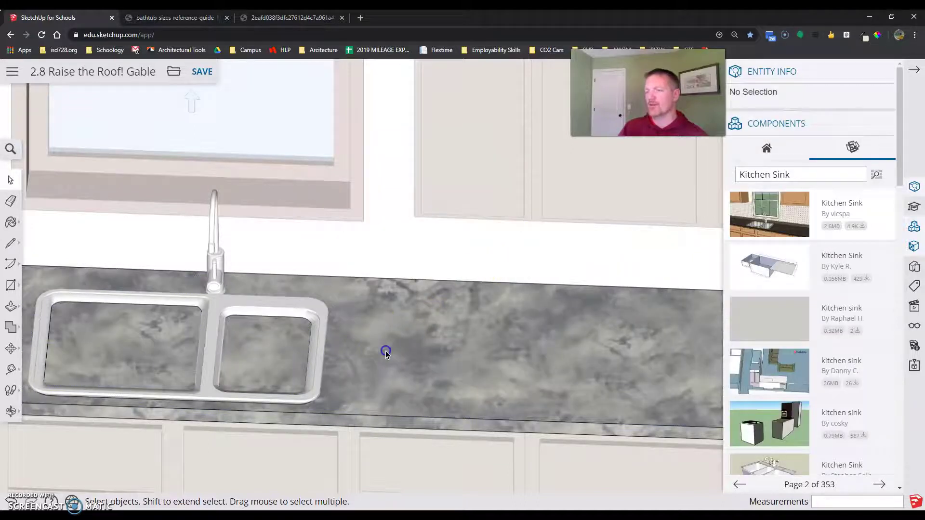
# - Check the split, then intersect the counter surface over the left basin with the sink again
pyautogui.click(298, 265)
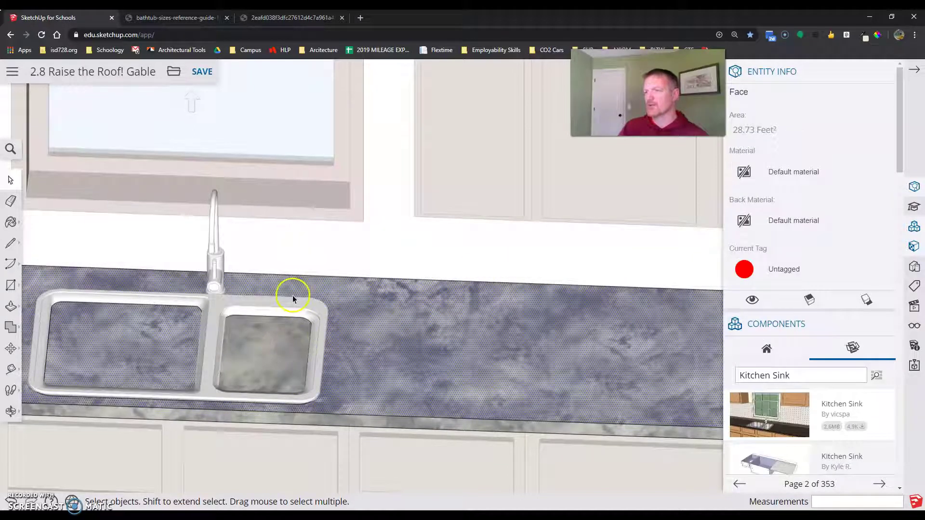
pyautogui.scroll(-3, 266, 356)
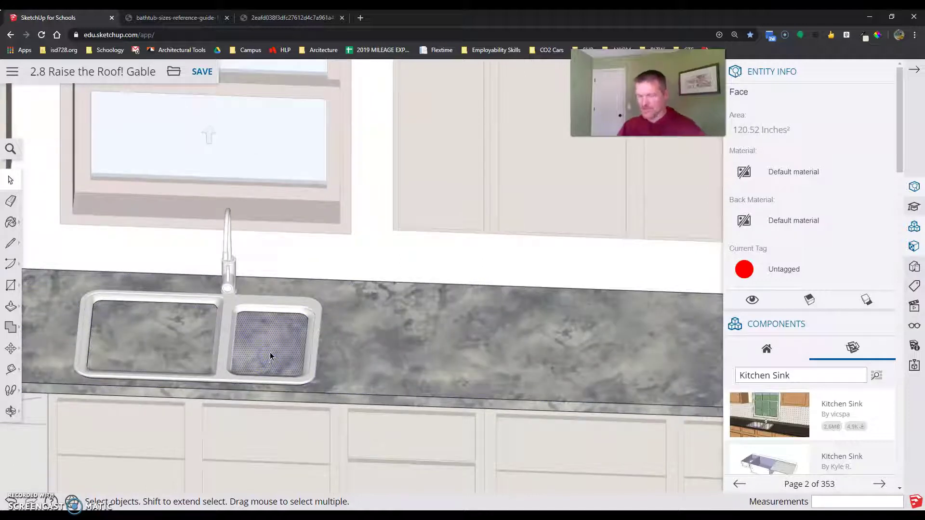
pyautogui.click(190, 351)
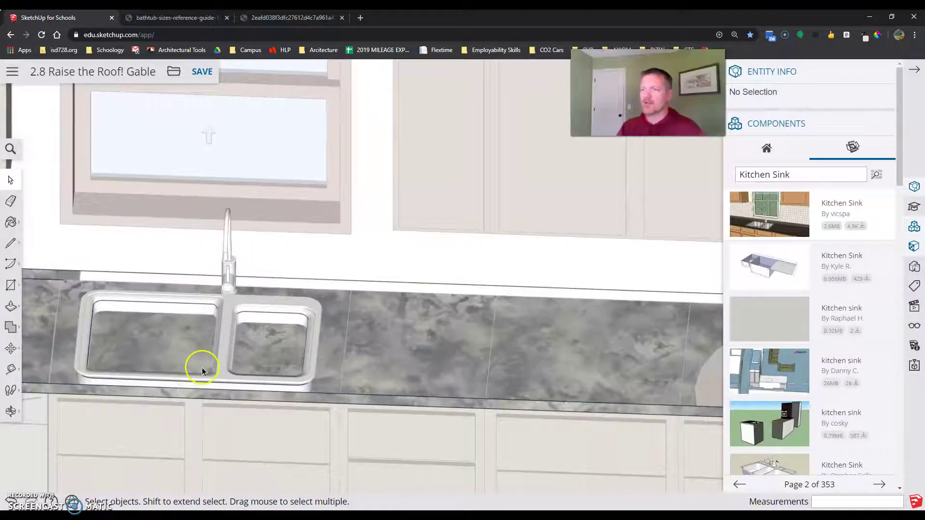
pyautogui.moveTo(246, 323); pyautogui.dragTo(267, 331, button='middle')
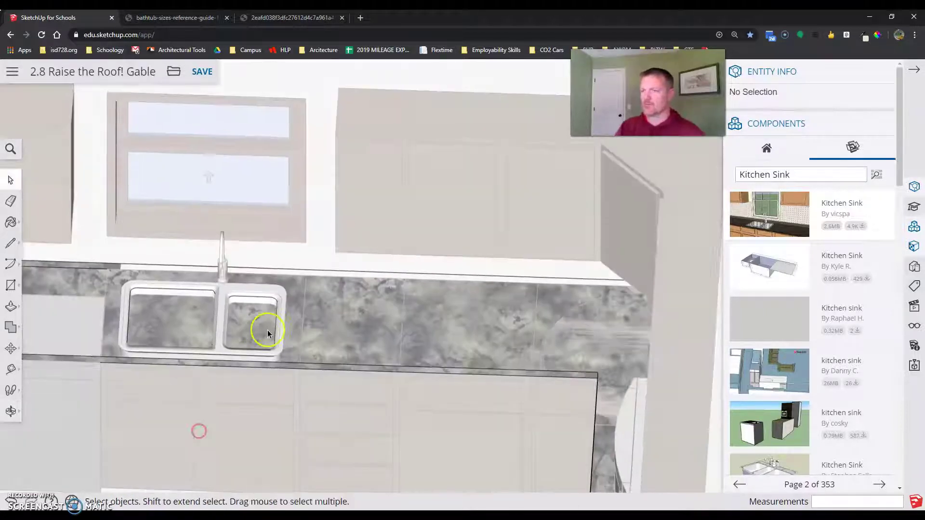
pyautogui.click(351, 307)
pyautogui.scroll(-1, 304, 245)
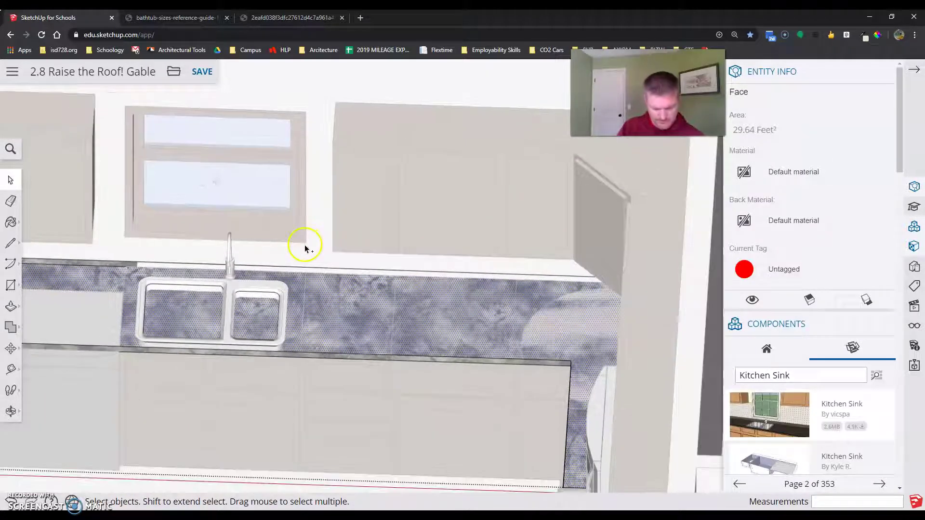
pyautogui.click(179, 308)
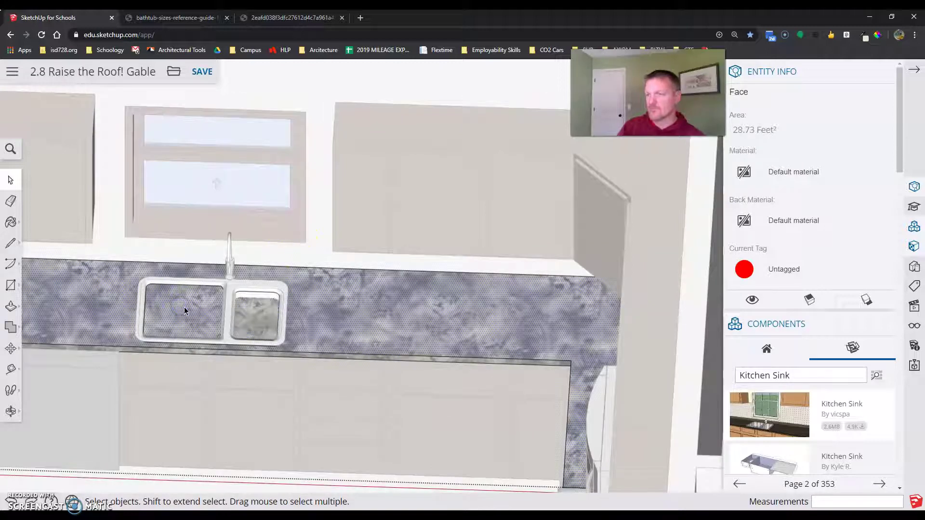
pyautogui.scroll(3, 185, 307)
pyautogui.rightClick(183, 309)
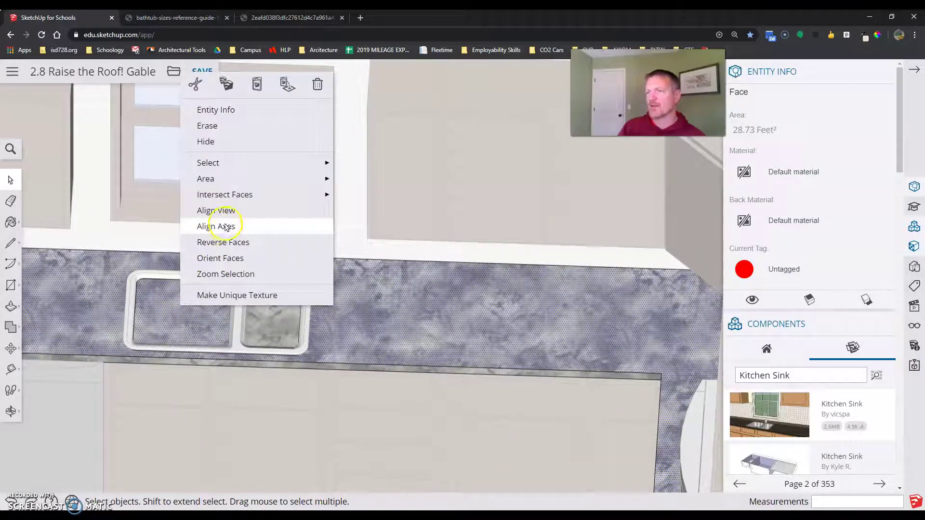
pyautogui.moveTo(310, 196)
pyautogui.click(352, 194)
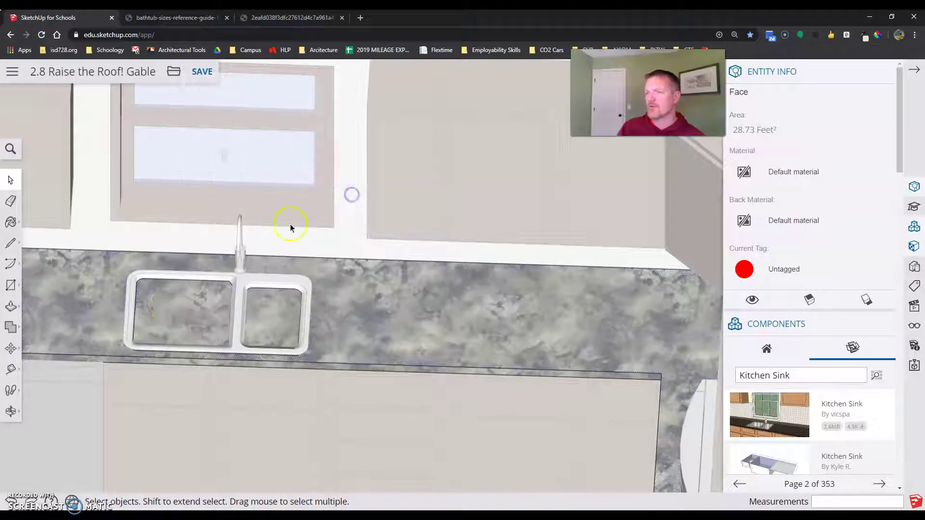
# - Select the counter pieces covering the left and right basins to open them
pyautogui.click(165, 307)
pyautogui.click(296, 338)
pyautogui.click(171, 316)
pyautogui.click(232, 327)
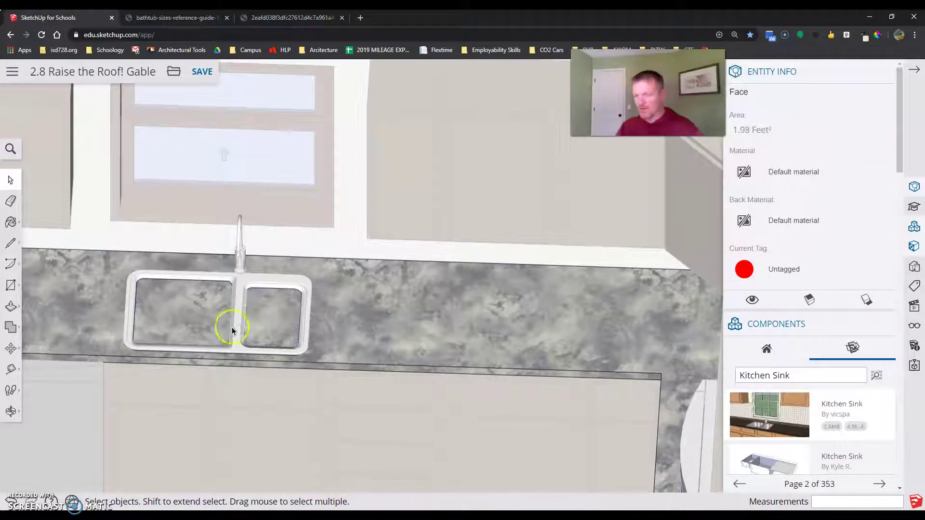
pyautogui.click(185, 314)
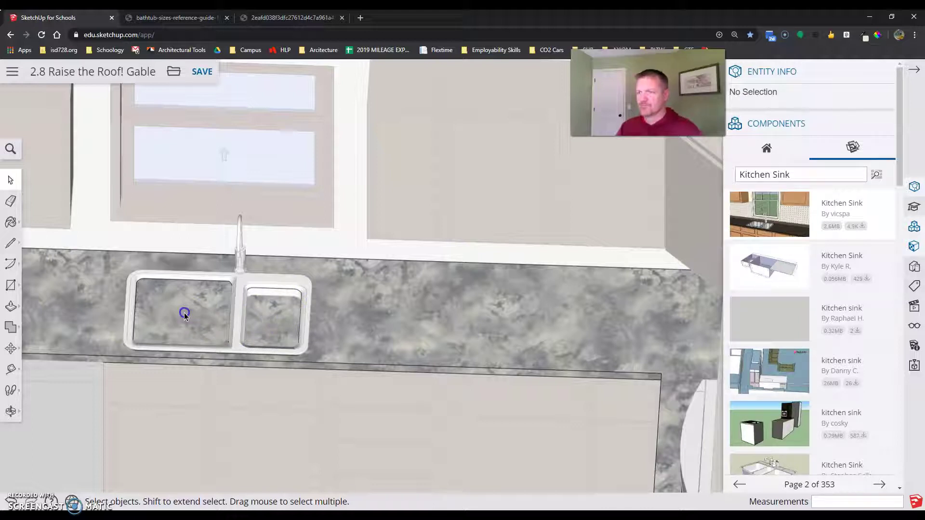
pyautogui.click(192, 313)
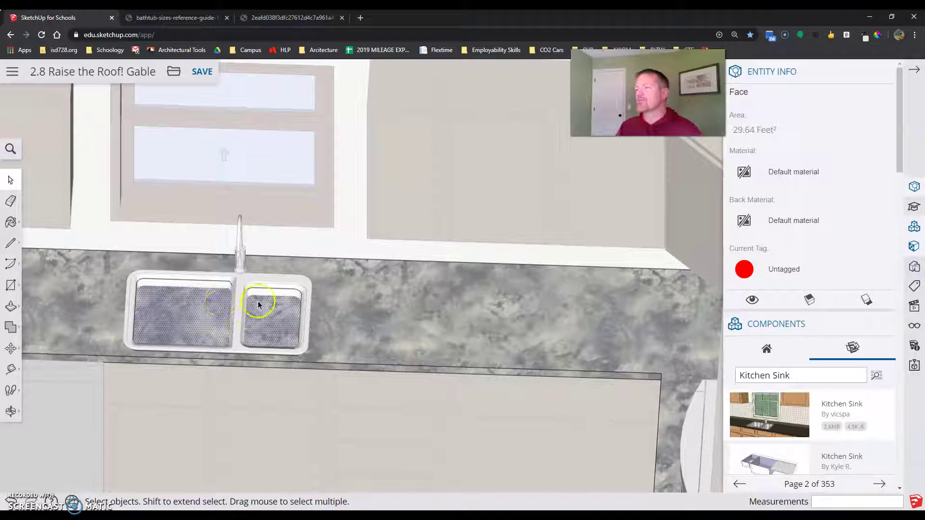
pyautogui.click(226, 319)
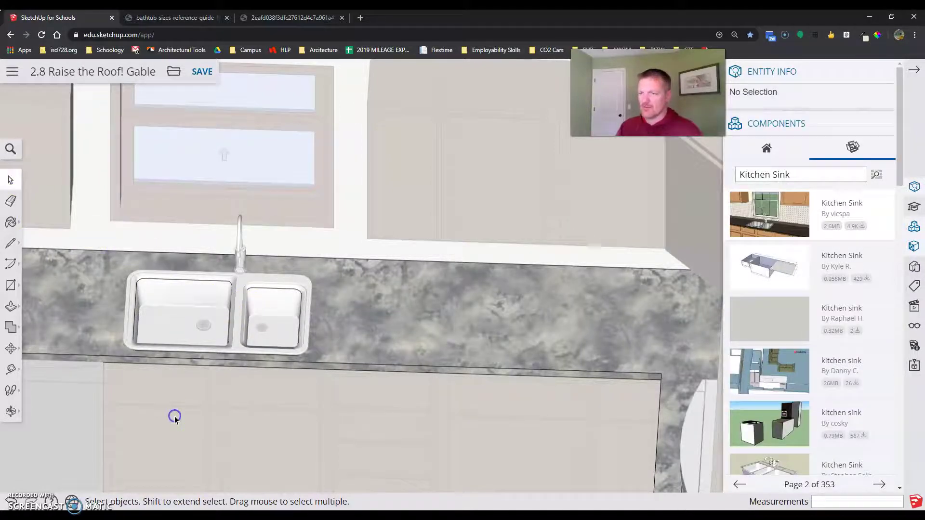
# - Zoom out and orbit to an angled overview of the kitchen counter and sink
pyautogui.scroll(-8, 175, 414)
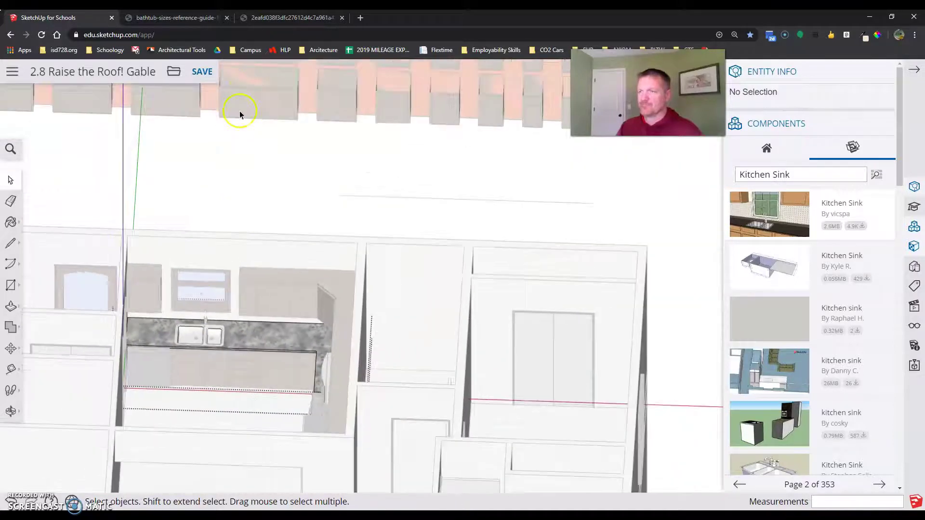
pyautogui.moveTo(257, 180); pyautogui.dragTo(135, 332, button='middle')
pyautogui.moveTo(266, 373); pyautogui.dragTo(270, 414, button='middle')
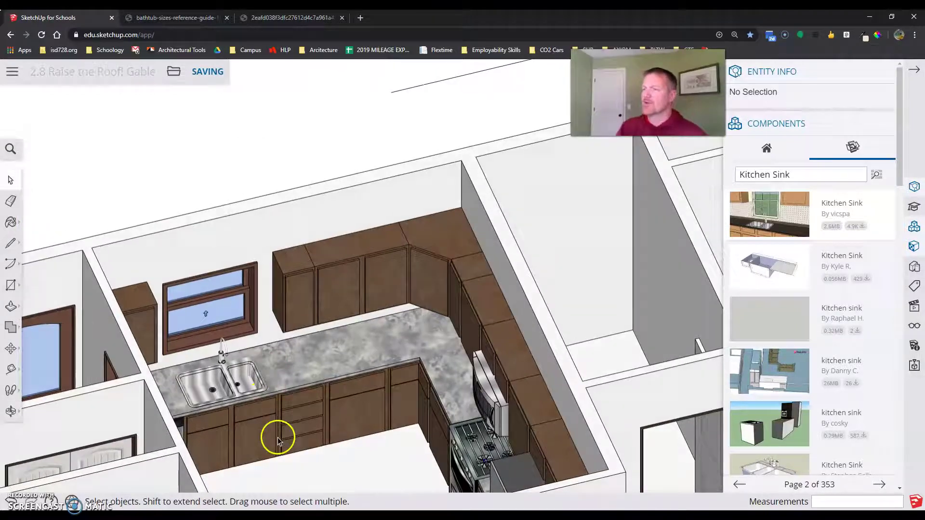
pyautogui.scroll(-2, 279, 445)
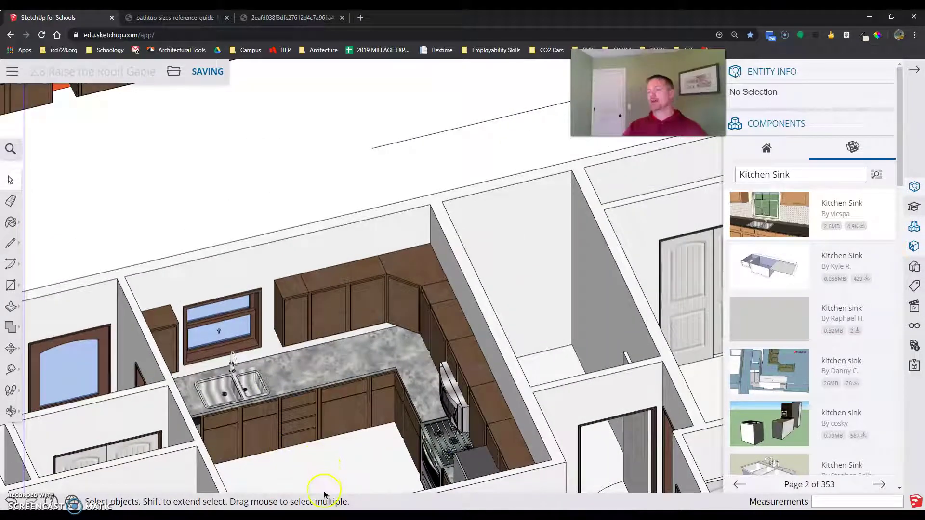